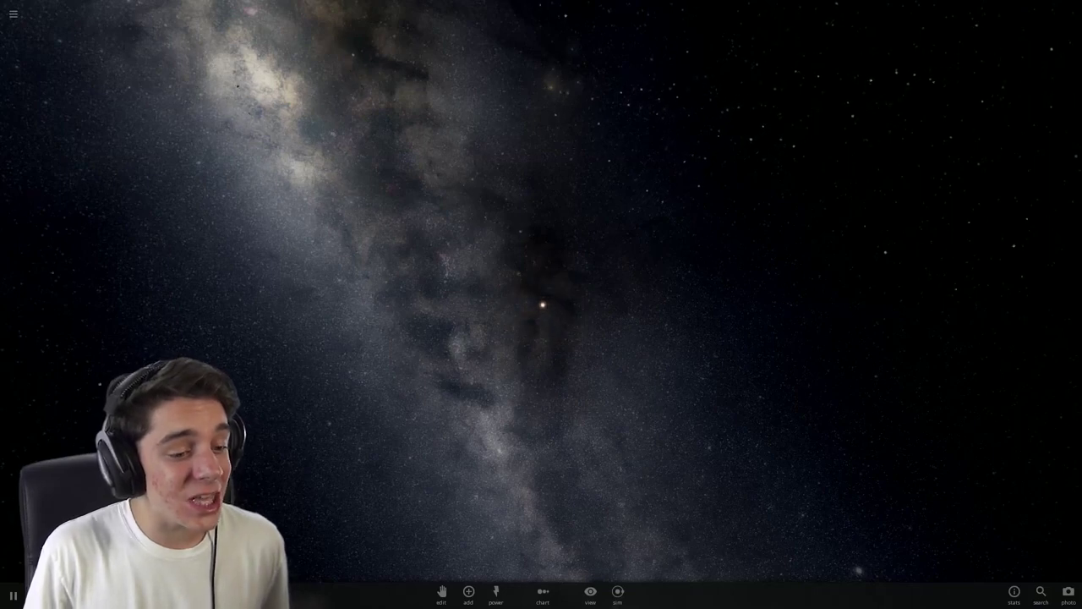
# Enable orbit trails in the View options, then frame and orbit the Sun up close
pyautogui.click(590, 592)
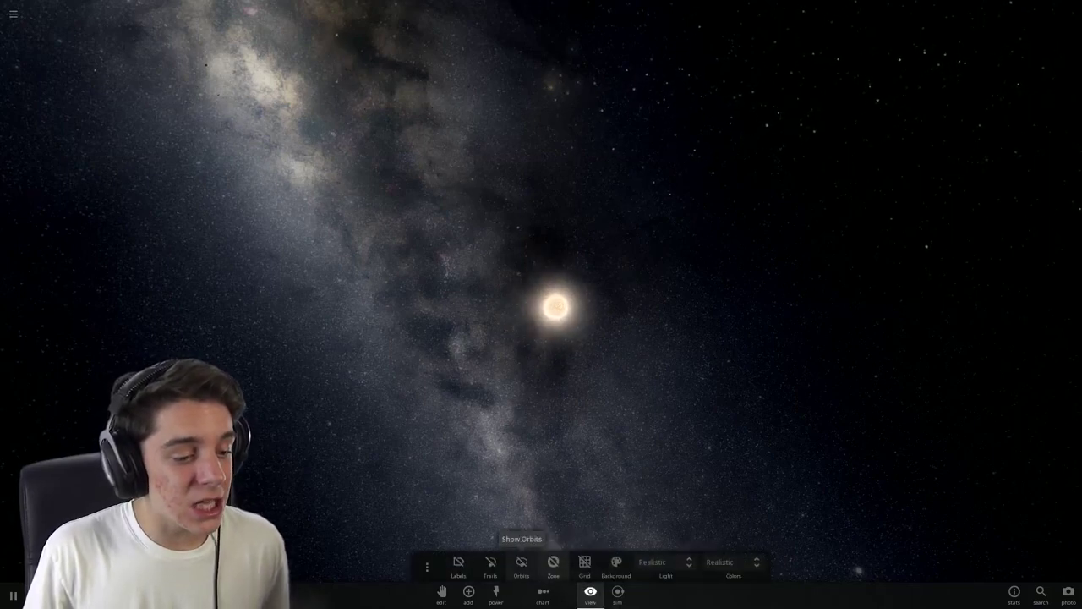
pyautogui.click(490, 562)
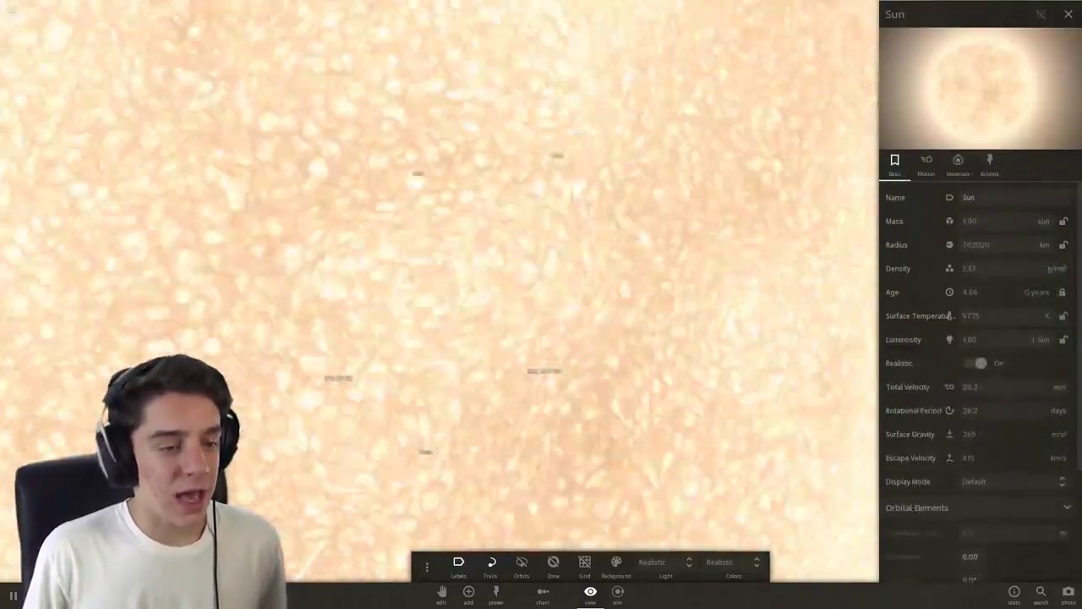
pyautogui.scroll(-10, 440, 304)
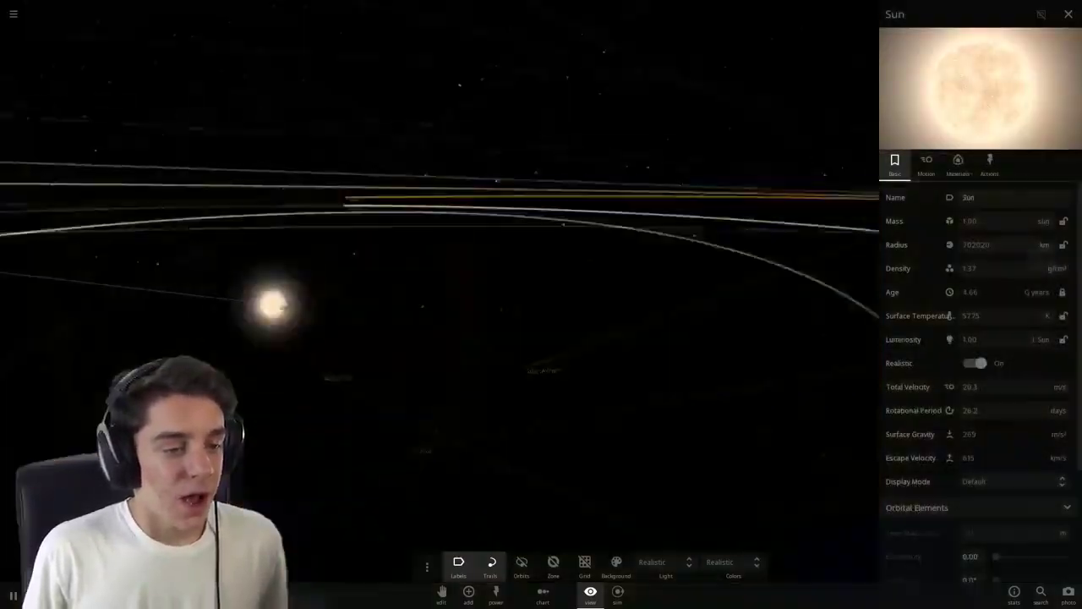
pyautogui.scroll(8, 541, 305)
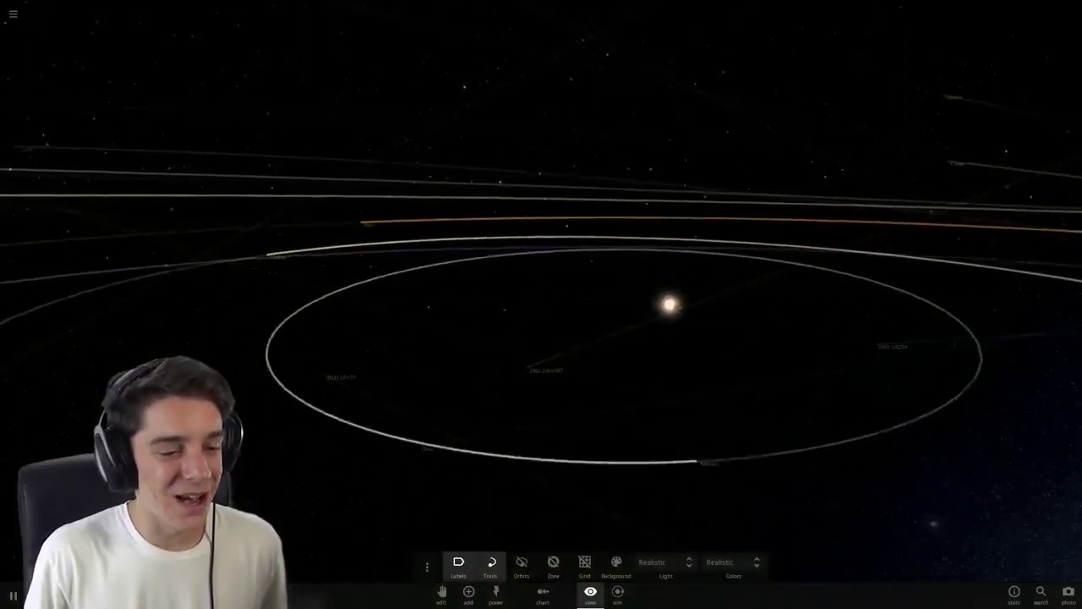
pyautogui.scroll(6, 625, 305)
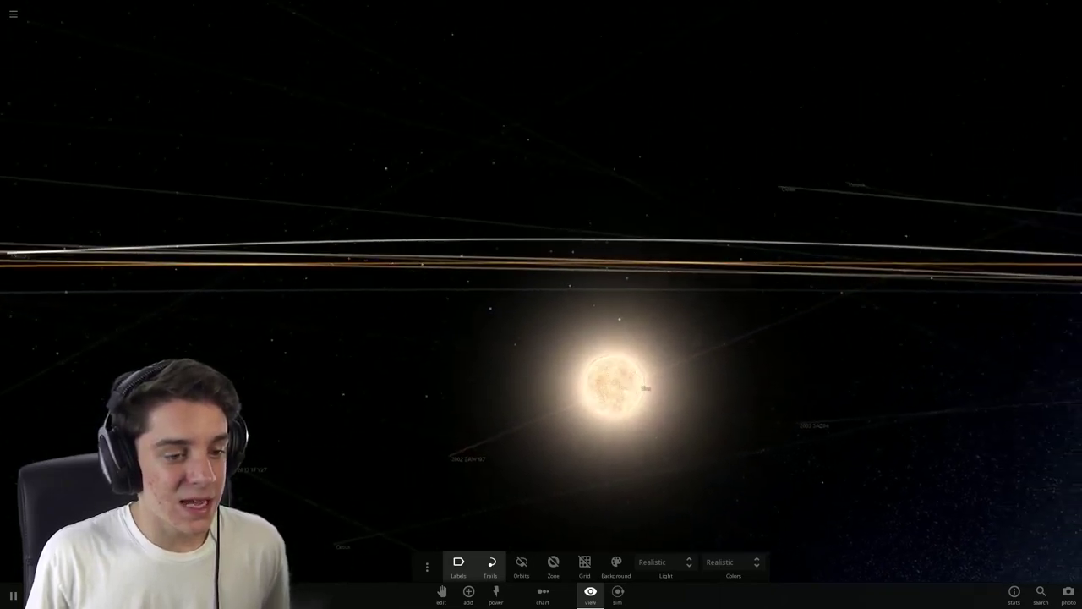
pyautogui.moveTo(761, 423); pyautogui.dragTo(744, 330)
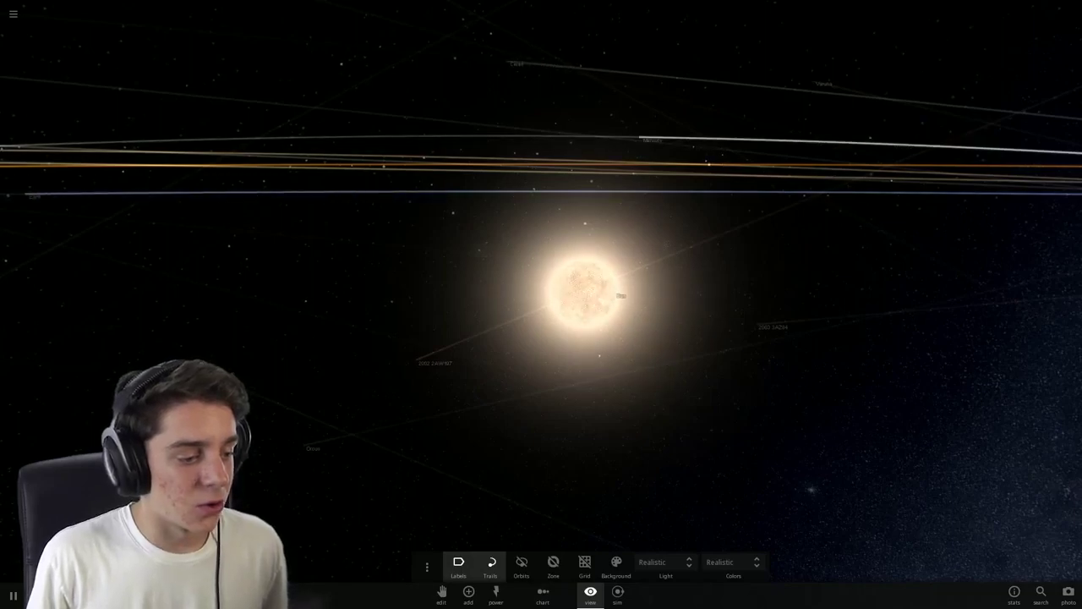
pyautogui.scroll(8, 541, 305)
pyautogui.scroll(4, 541, 304)
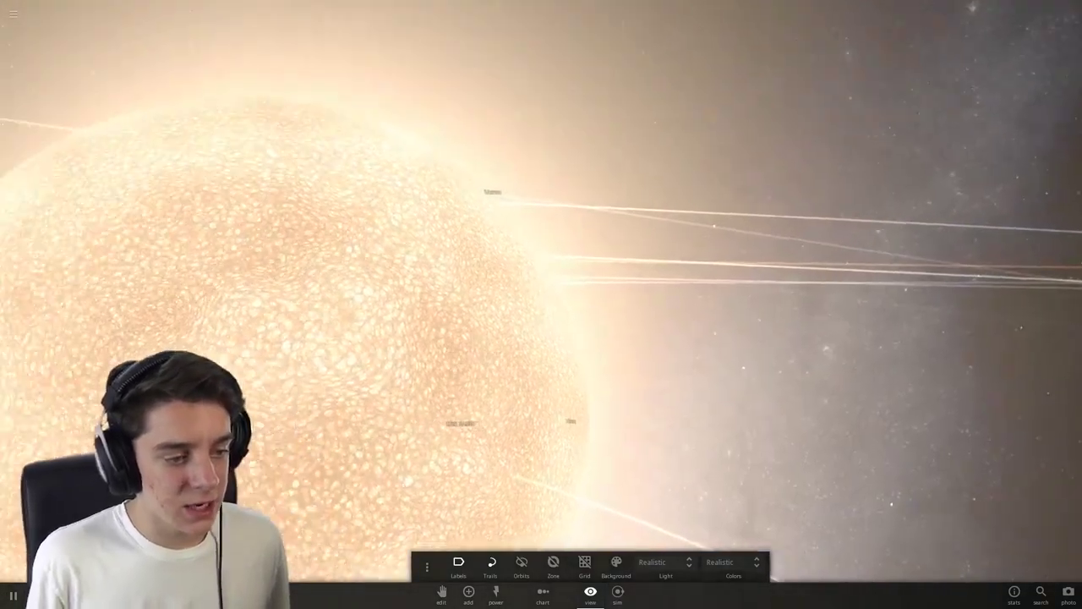
pyautogui.moveTo(676, 338); pyautogui.dragTo(508, 339)
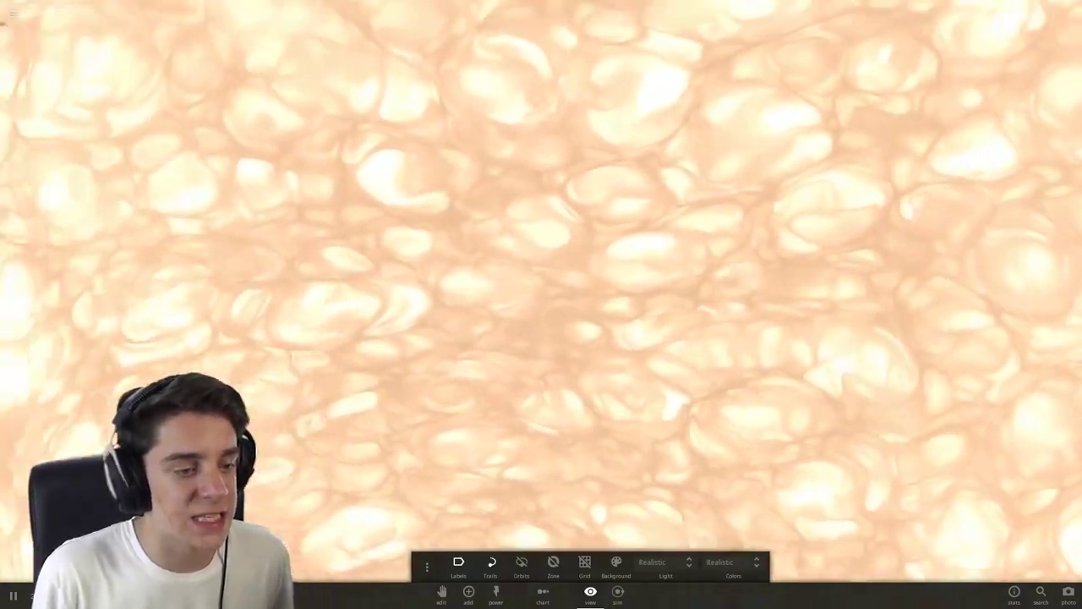
pyautogui.scroll(-10, 541, 304)
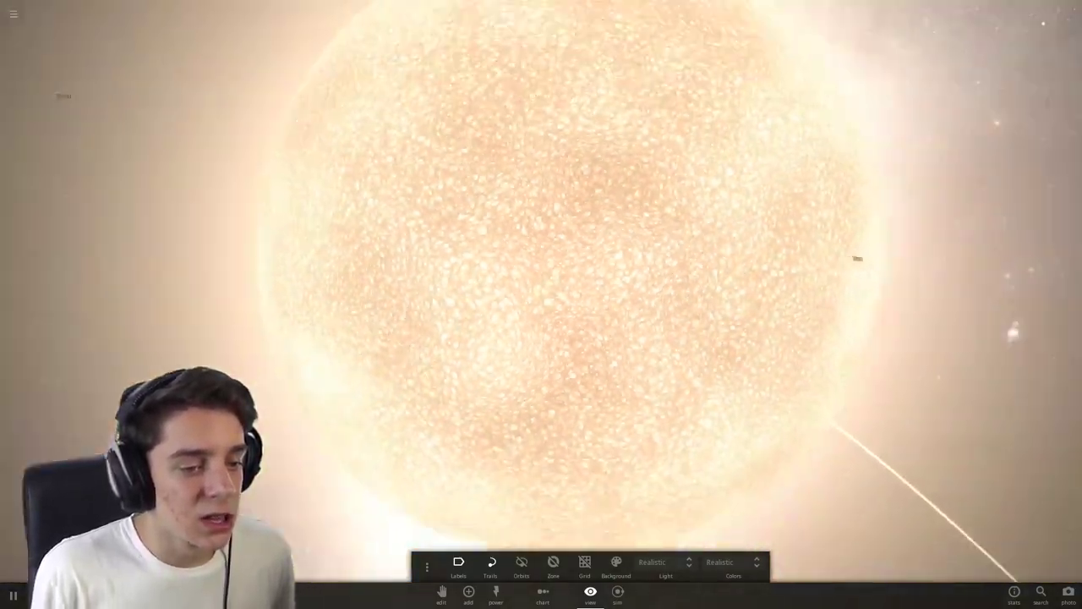
pyautogui.scroll(-10, 541, 304)
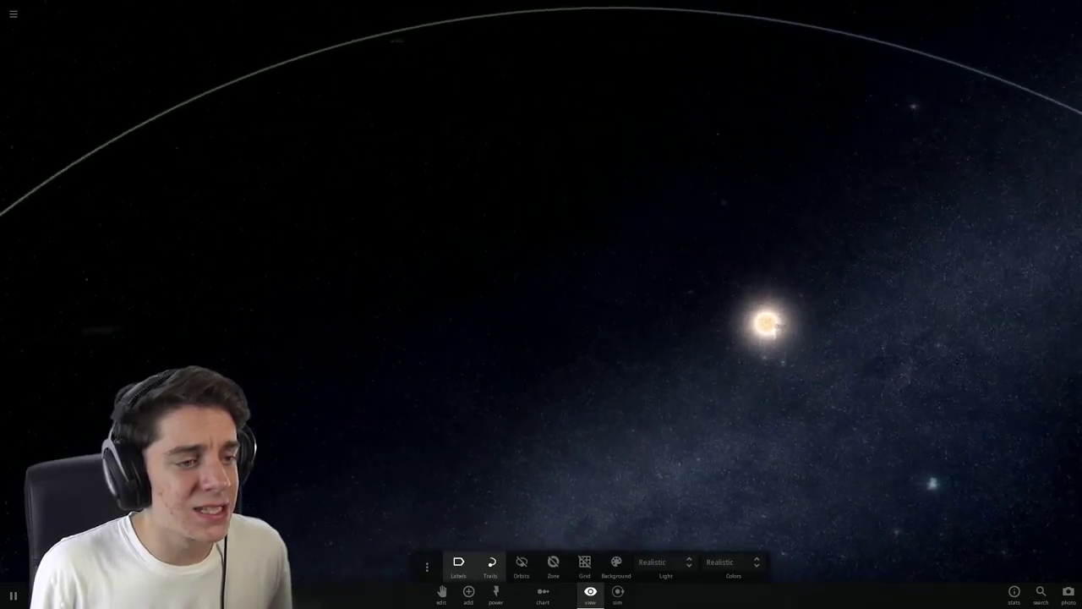
pyautogui.scroll(-10, 541, 305)
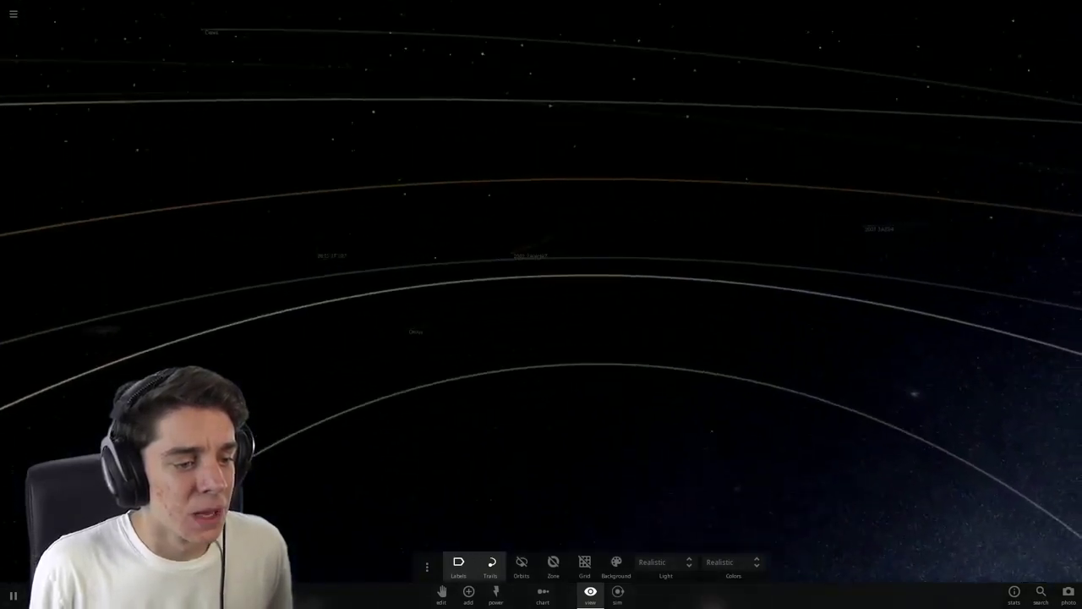
pyautogui.moveTo(541, 254); pyautogui.dragTo(423, 338)
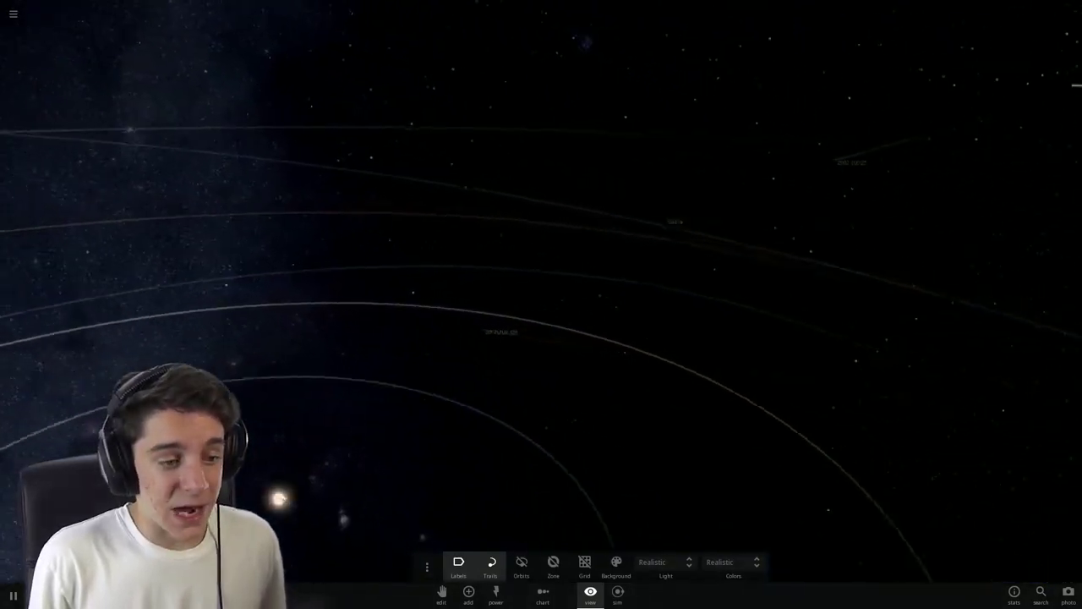
pyautogui.moveTo(591, 254); pyautogui.dragTo(507, 338)
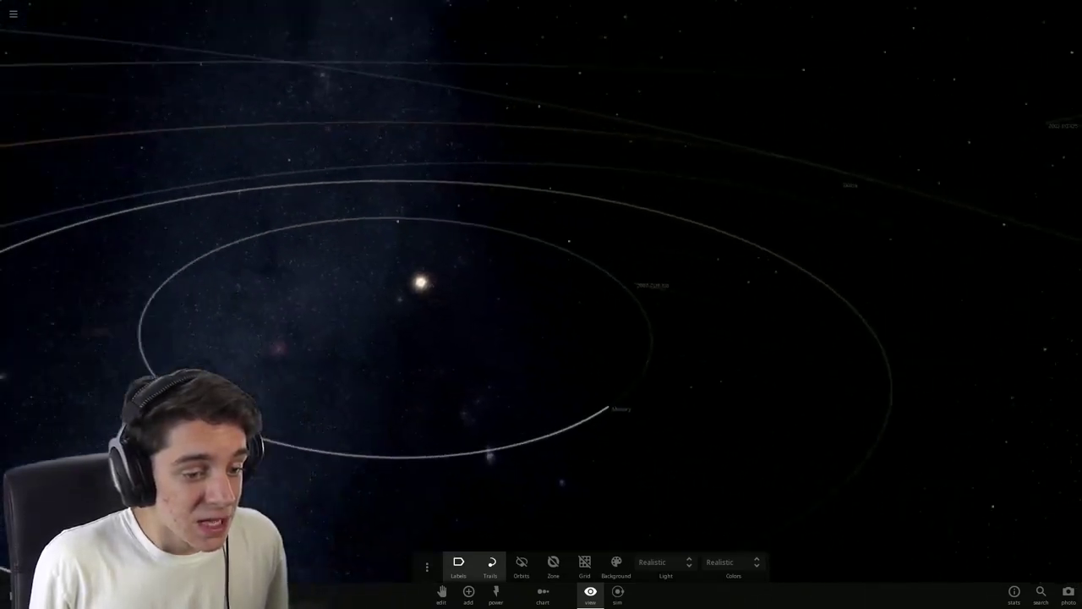
pyautogui.scroll(10, 592, 338)
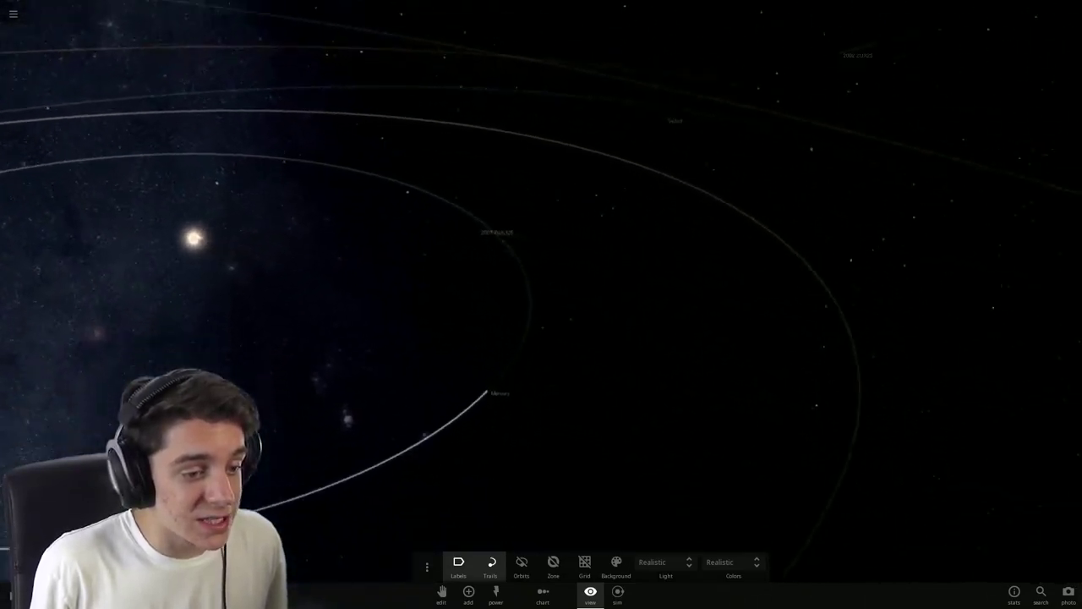
pyautogui.moveTo(592, 253); pyautogui.dragTo(465, 380)
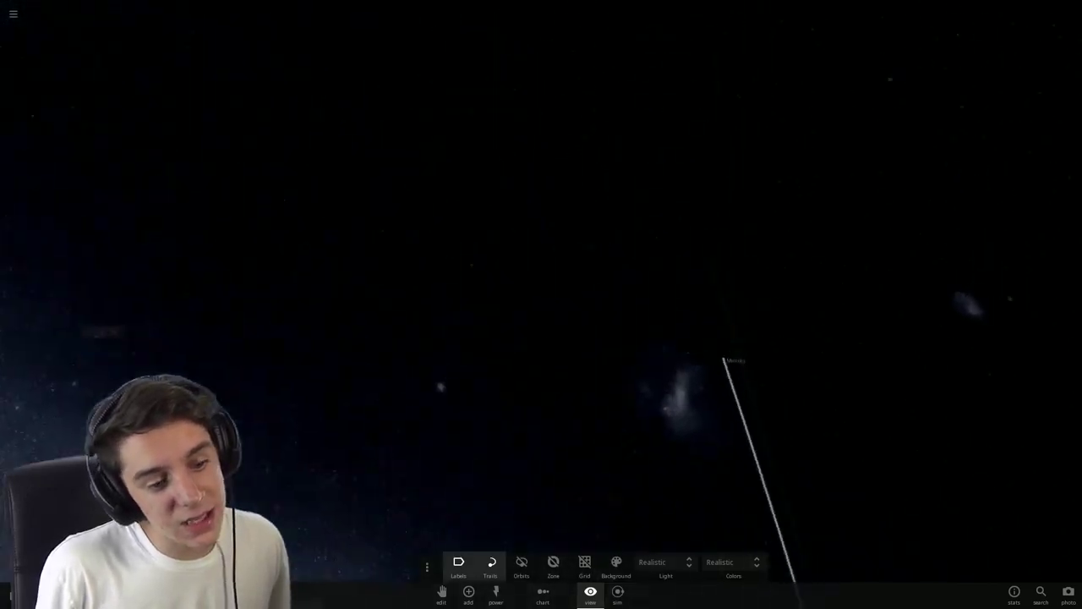
pyautogui.moveTo(592, 253); pyautogui.dragTo(567, 279)
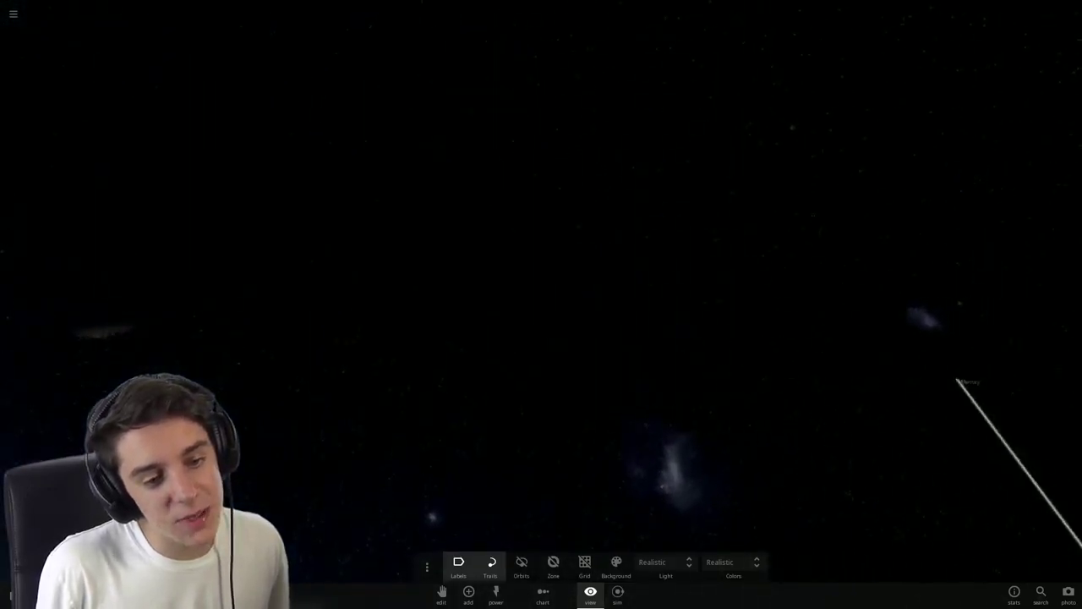
pyautogui.moveTo(592, 338); pyautogui.dragTo(542, 254)
pyautogui.moveTo(592, 169); pyautogui.dragTo(592, 338)
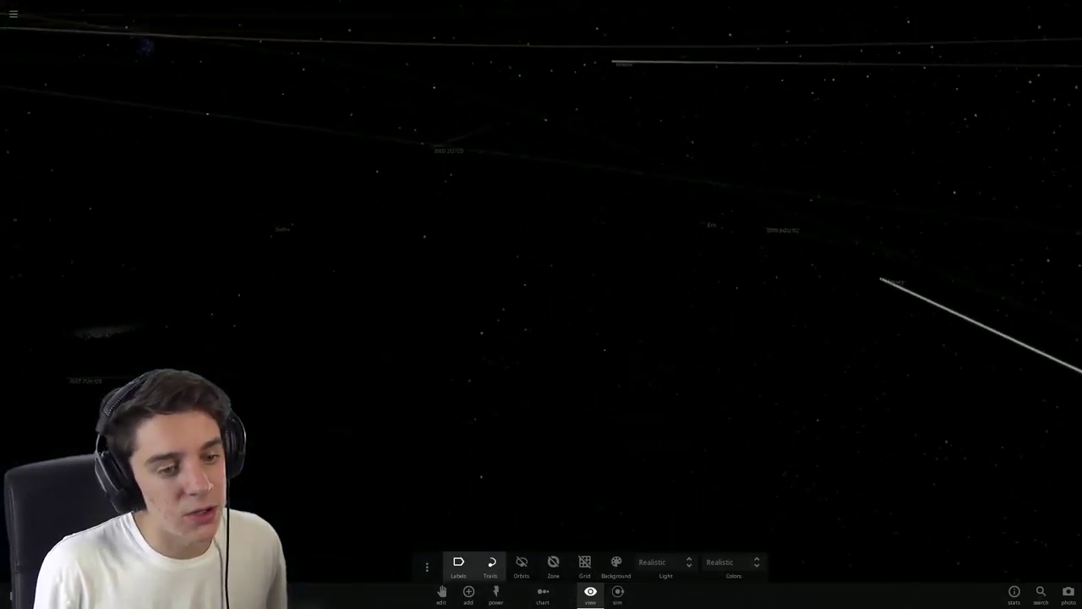
pyautogui.moveTo(592, 211); pyautogui.dragTo(592, 304)
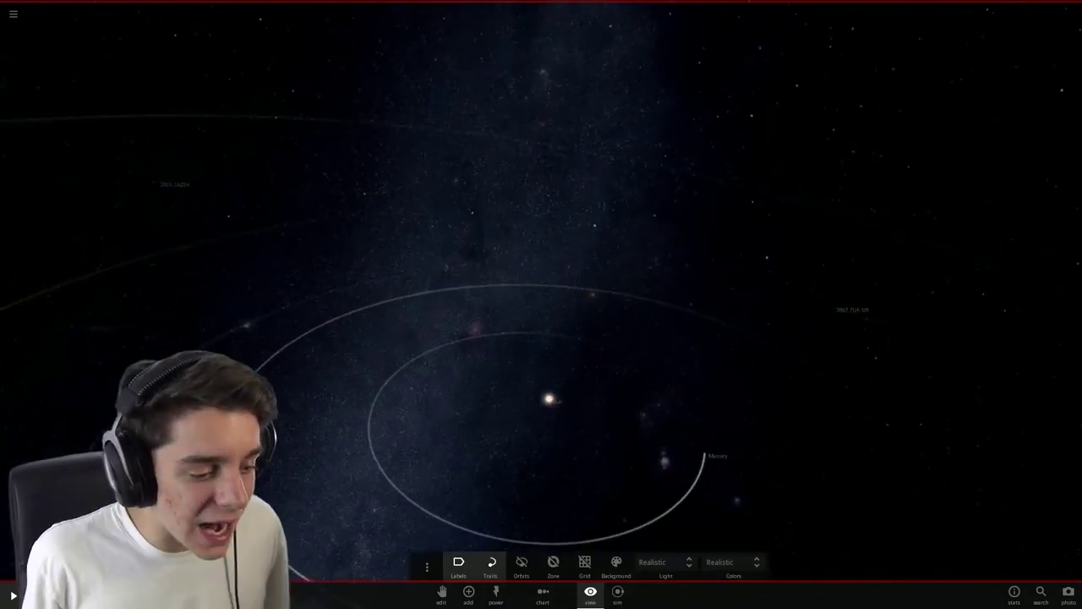
# Preview the Milky Way, black, red-blue and starfield backgrounds, then apply bright Milky Way
pyautogui.click(491, 561)
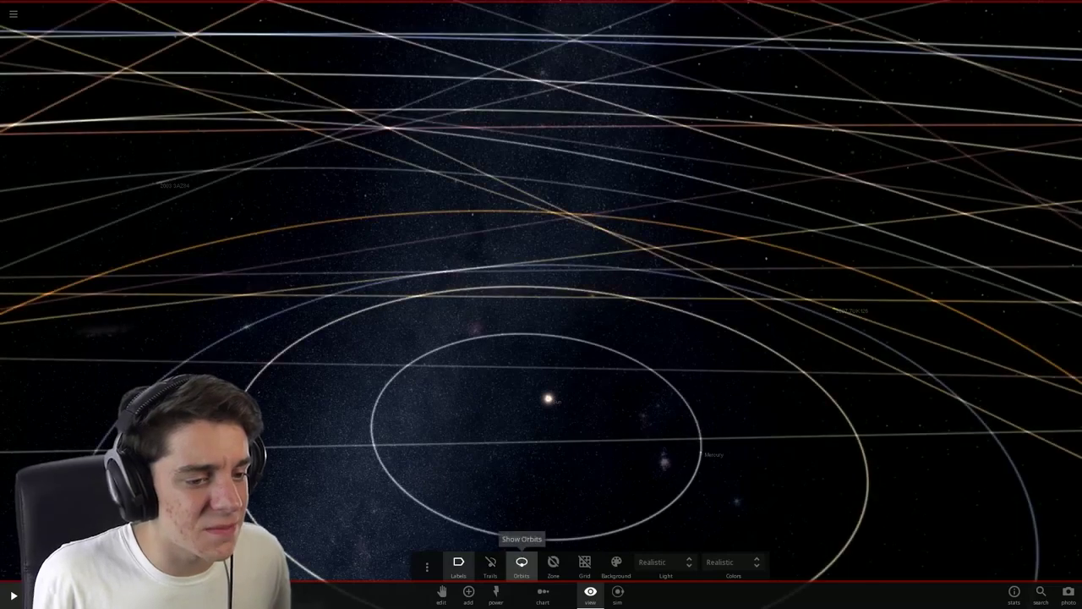
pyautogui.click(615, 562)
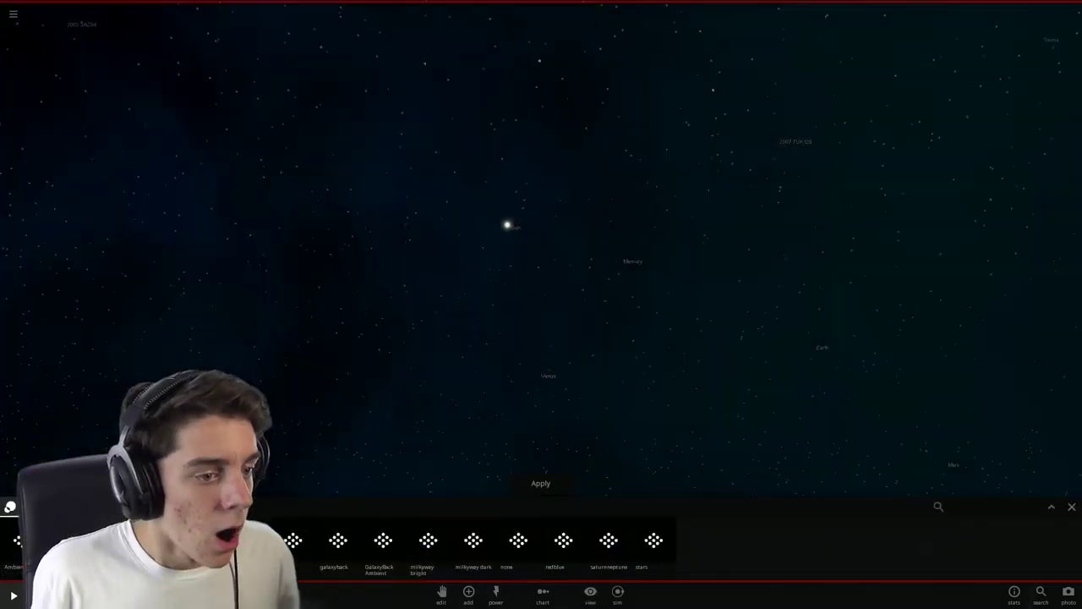
pyautogui.click(338, 542)
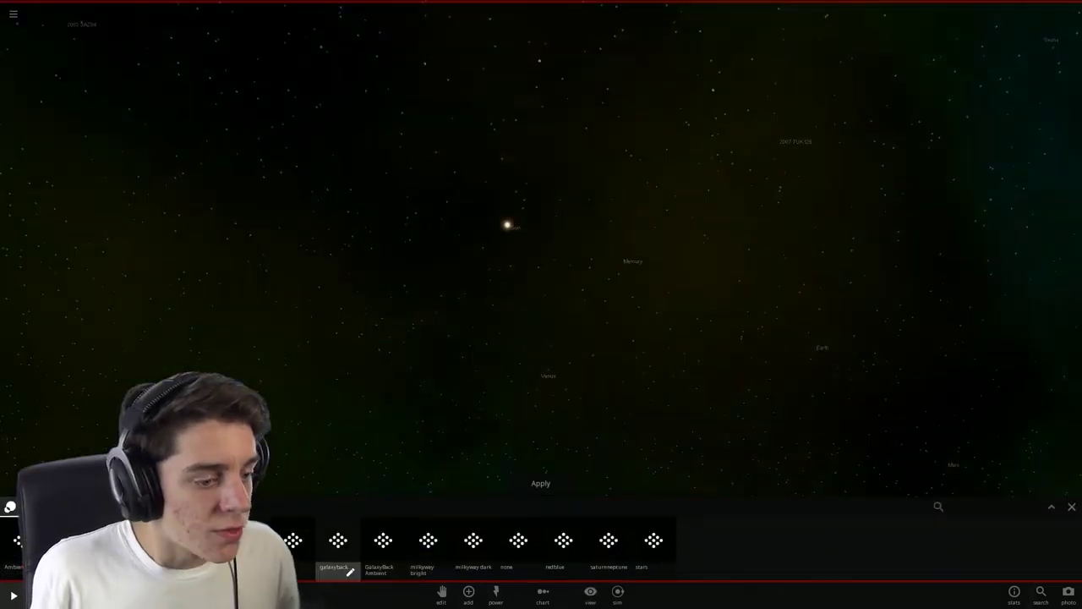
pyautogui.click(428, 541)
pyautogui.click(474, 542)
pyautogui.click(518, 546)
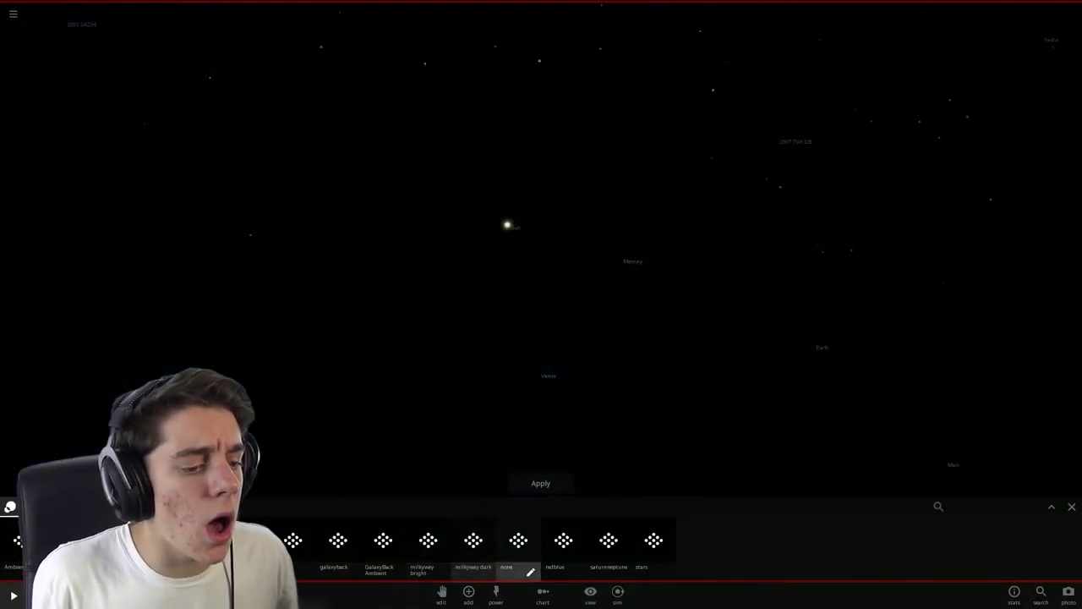
pyautogui.click(563, 546)
pyautogui.click(609, 541)
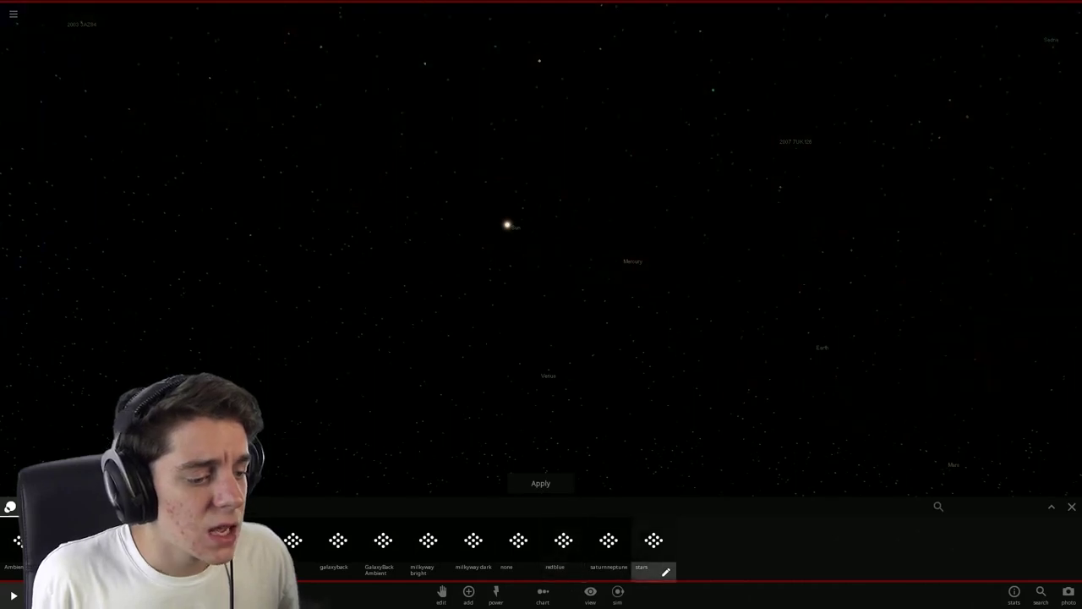
pyautogui.click(474, 545)
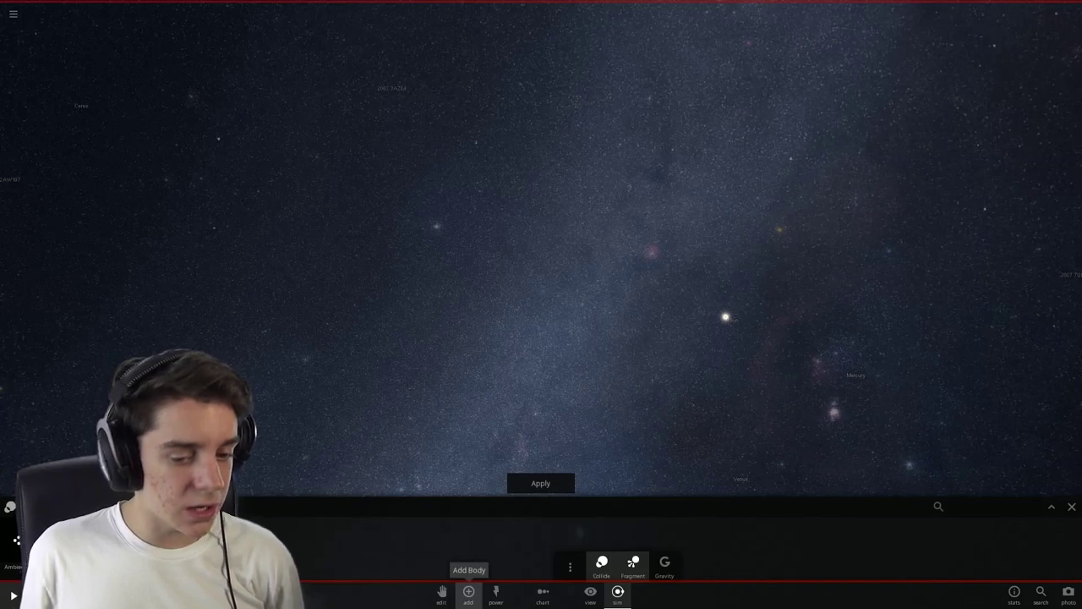
# Close the background chooser, shift the Sun left, and bring up the size-comparison chart choices
pyautogui.click(1071, 506)
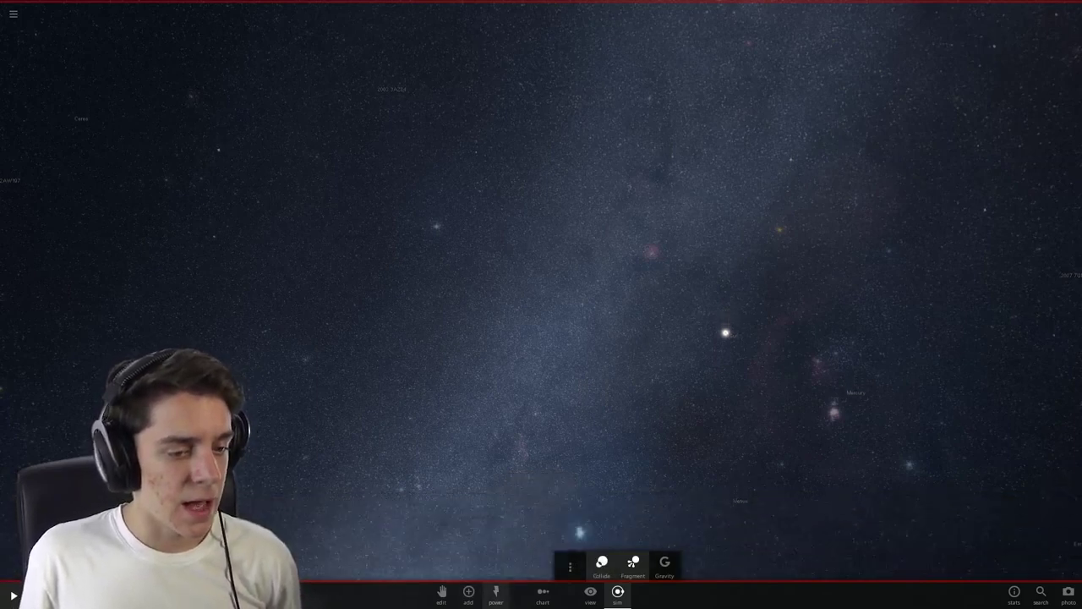
pyautogui.moveTo(728, 330)
pyautogui.mouseDown()
pyautogui.moveTo(510, 330)
pyautogui.moveTo(533, 364)
pyautogui.mouseUp()
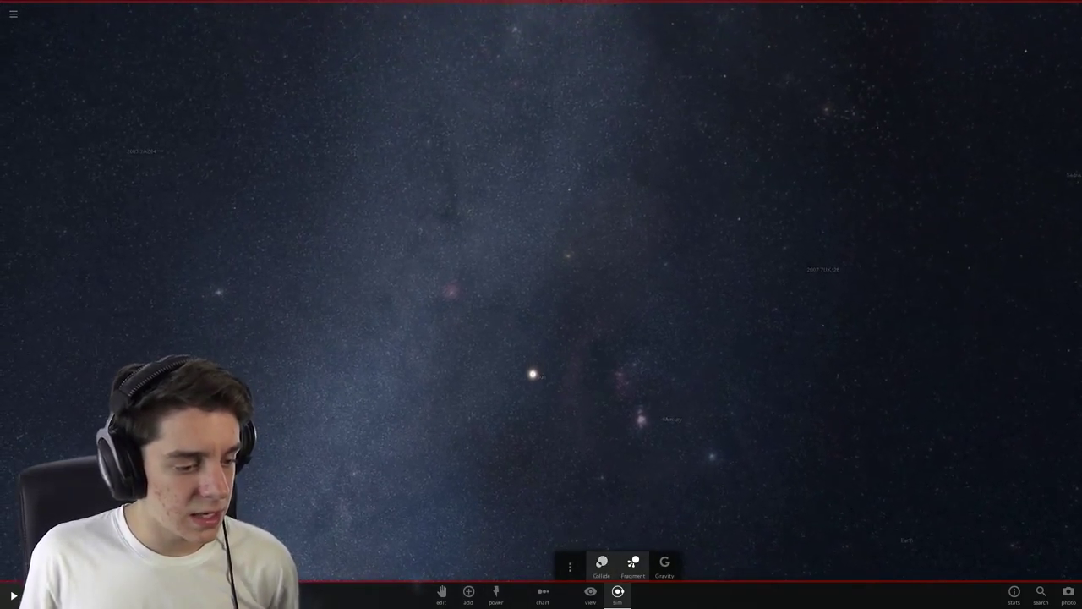
pyautogui.click(543, 592)
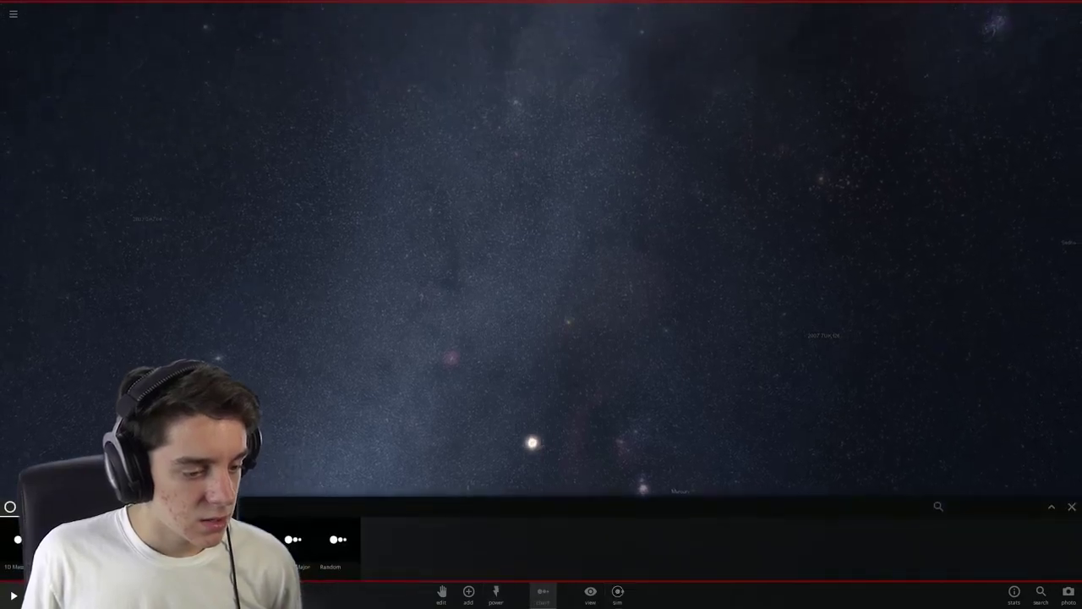
pyautogui.click(330, 550)
pyautogui.click(1071, 506)
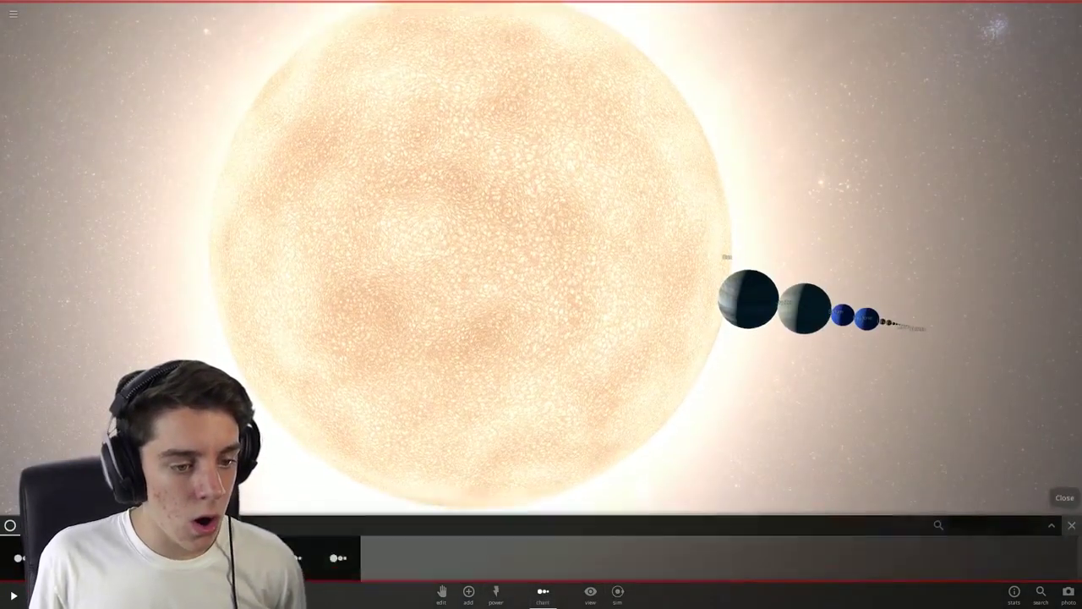
pyautogui.moveTo(541, 305); pyautogui.dragTo(473, 253)
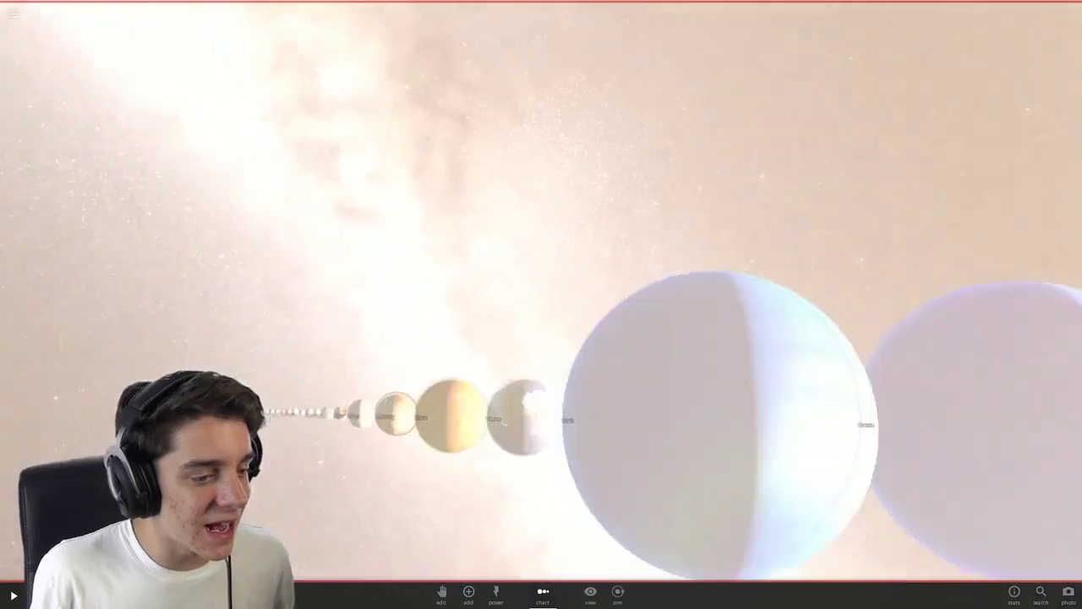
pyautogui.moveTo(676, 338); pyautogui.dragTo(423, 338)
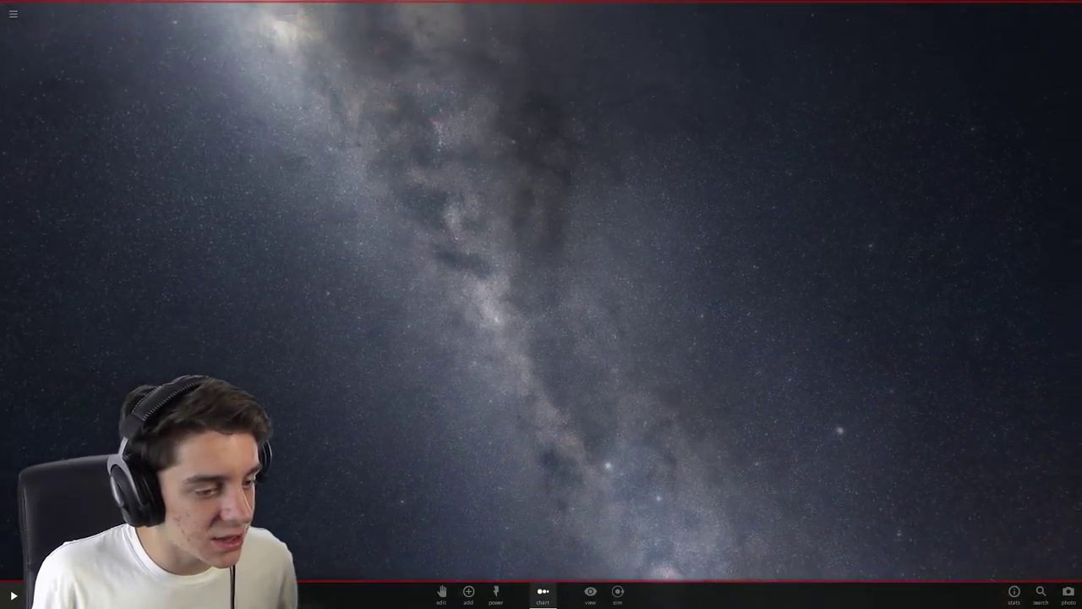
pyautogui.moveTo(676, 508); pyautogui.dragTo(677, 254)
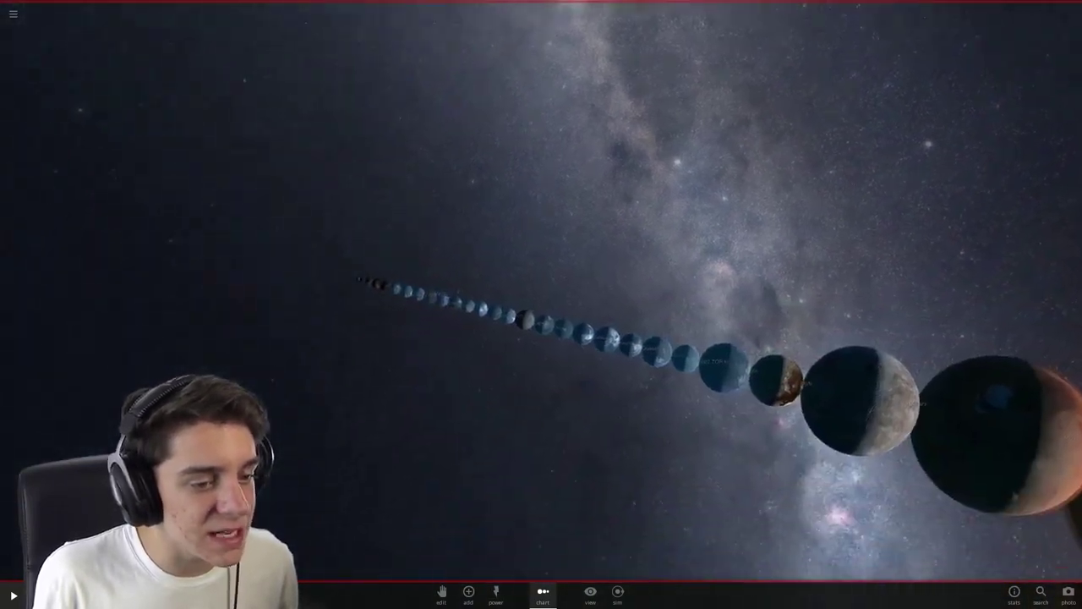
pyautogui.moveTo(541, 254); pyautogui.dragTo(541, 380)
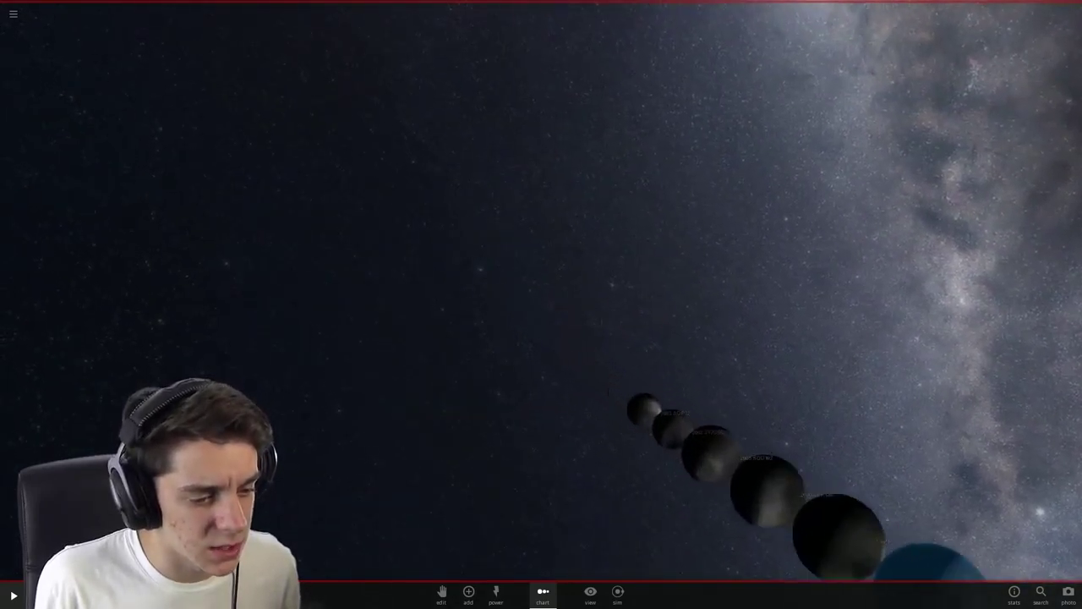
pyautogui.moveTo(676, 422); pyautogui.dragTo(507, 296)
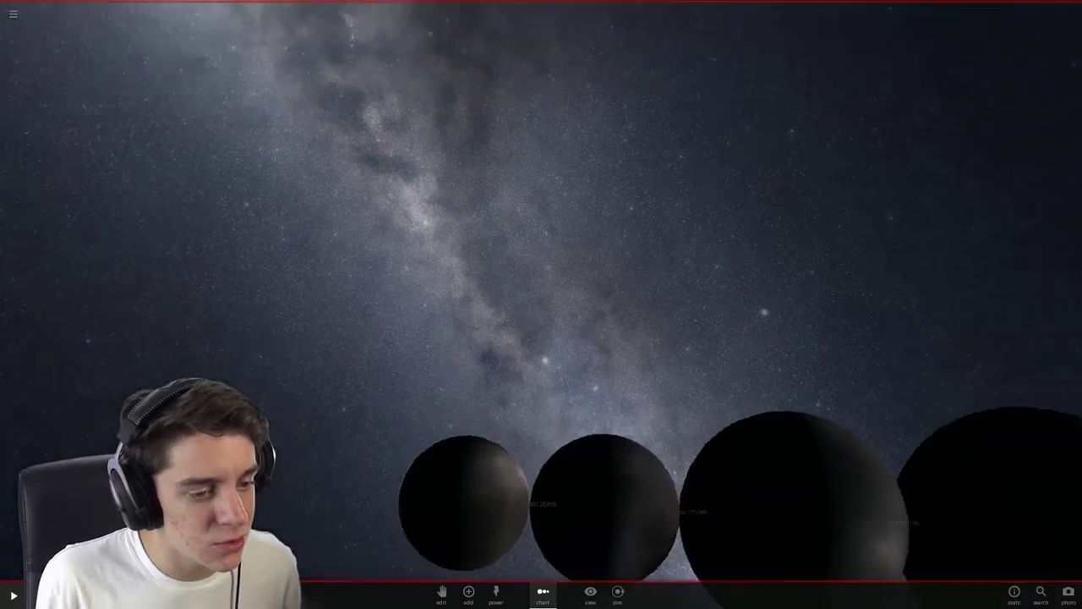
pyautogui.moveTo(591, 253); pyautogui.dragTo(423, 422)
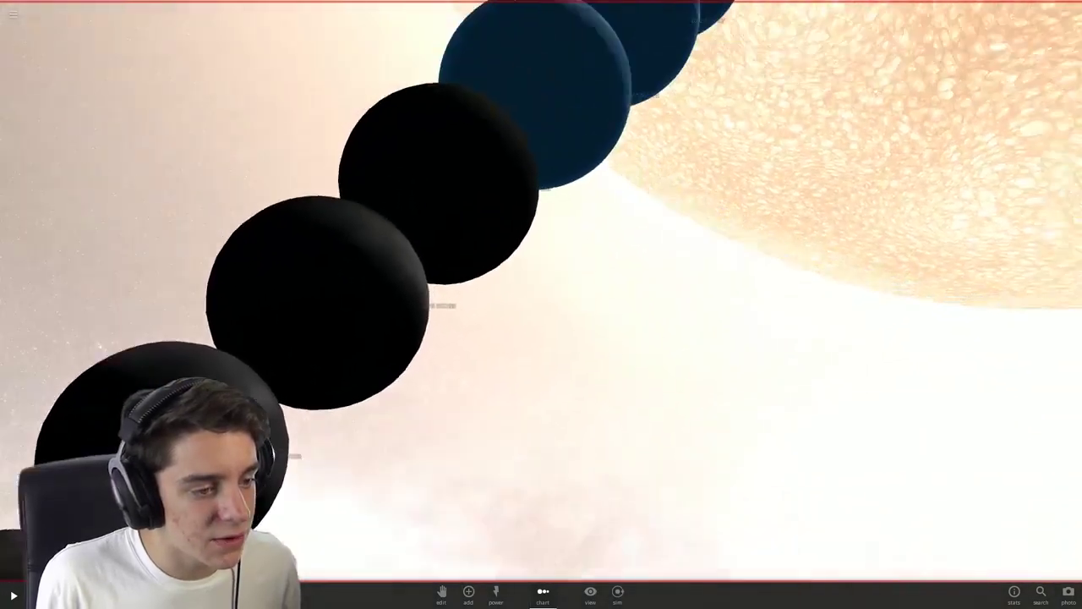
pyautogui.moveTo(592, 339); pyautogui.dragTo(339, 254)
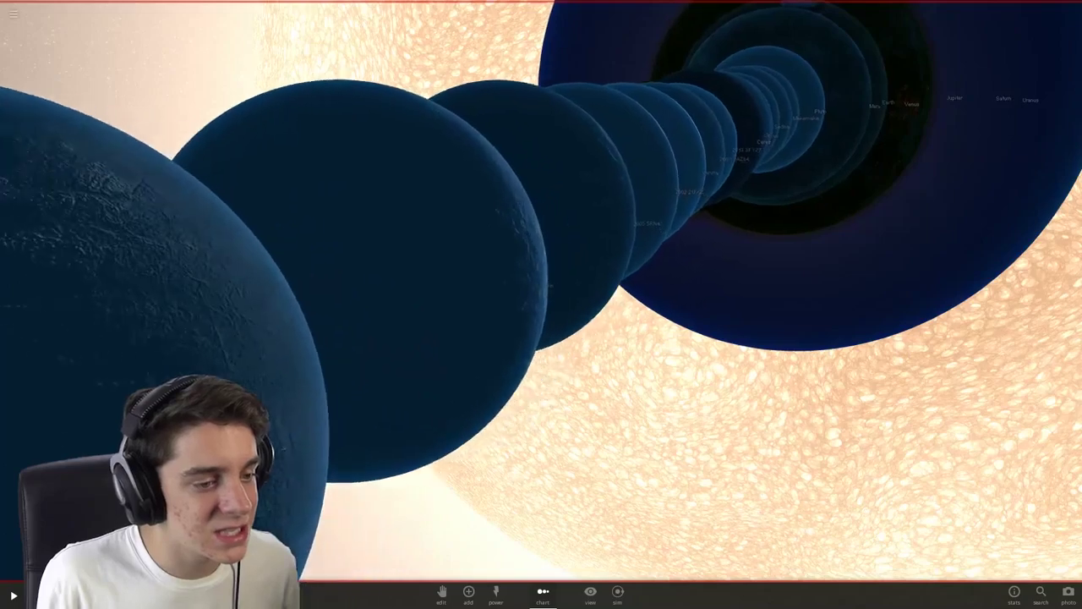
pyautogui.moveTo(592, 254); pyautogui.dragTo(423, 423)
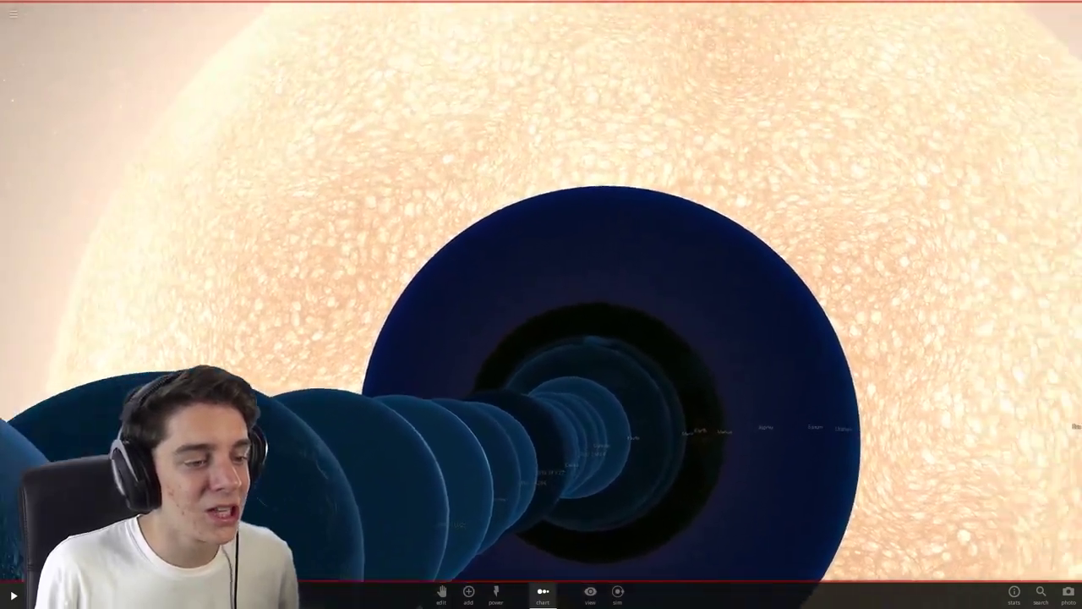
pyautogui.moveTo(592, 339); pyautogui.dragTo(423, 254)
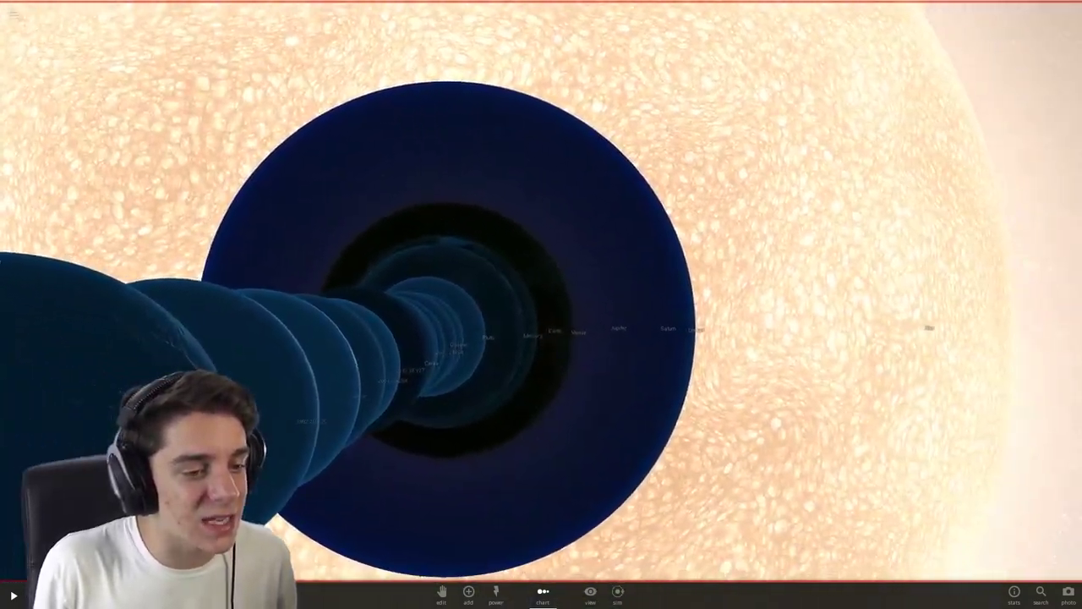
pyautogui.moveTo(676, 338); pyautogui.dragTo(338, 338)
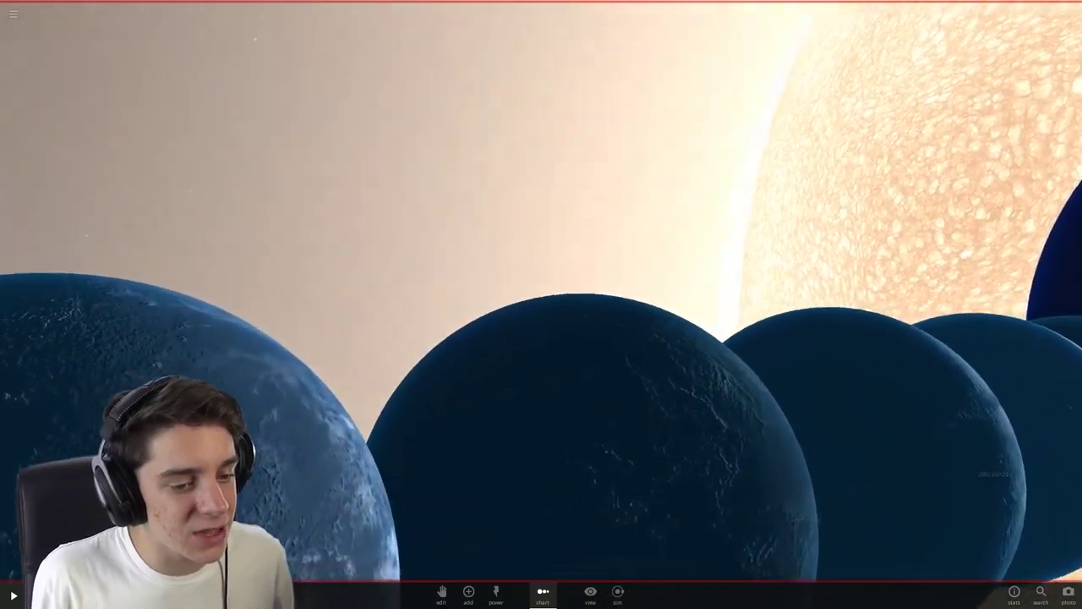
pyautogui.moveTo(541, 423); pyautogui.dragTo(541, 254)
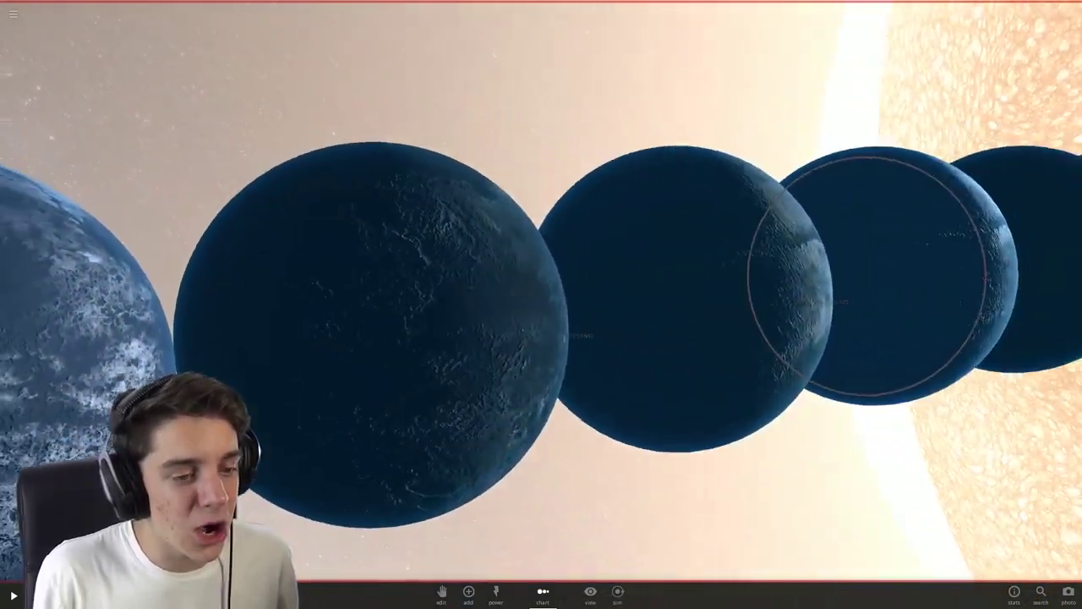
pyautogui.moveTo(676, 304); pyautogui.dragTo(423, 304)
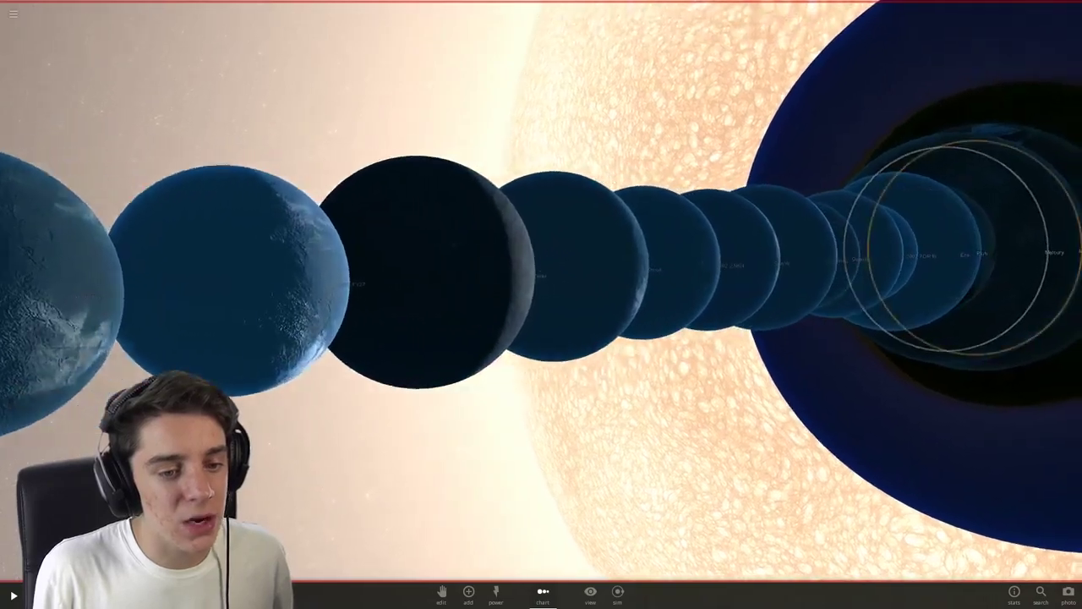
pyautogui.moveTo(592, 304); pyautogui.dragTo(423, 271)
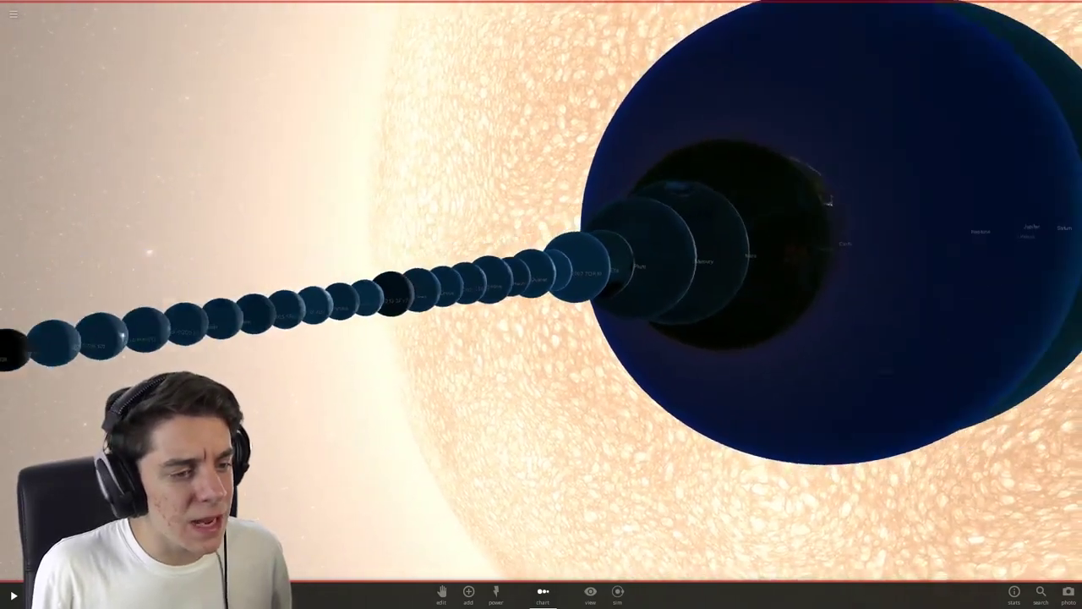
pyautogui.moveTo(761, 305); pyautogui.dragTo(338, 305)
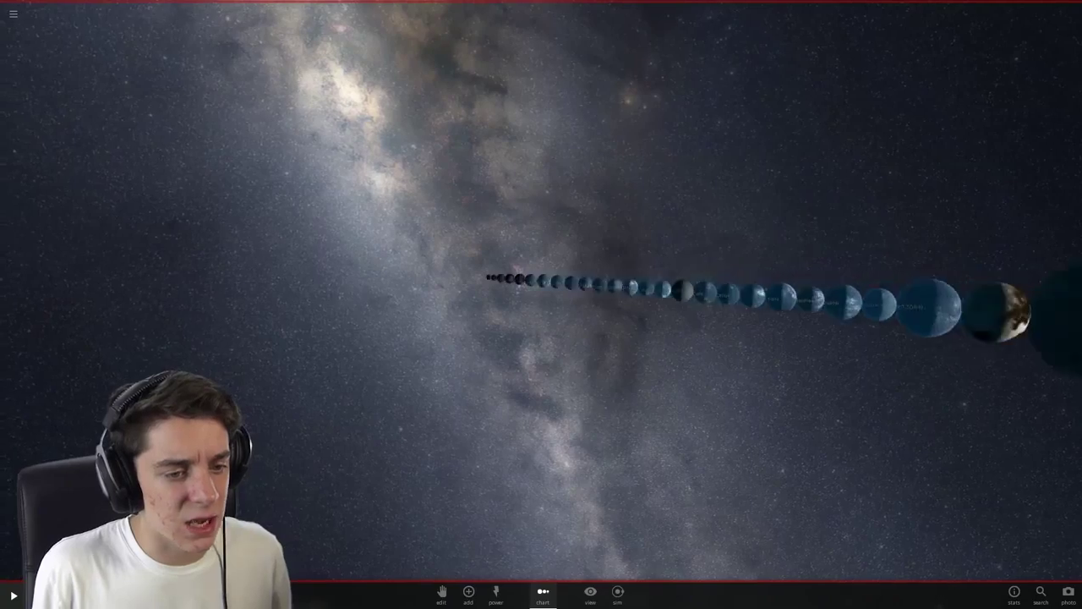
pyautogui.moveTo(761, 304); pyautogui.dragTo(422, 321)
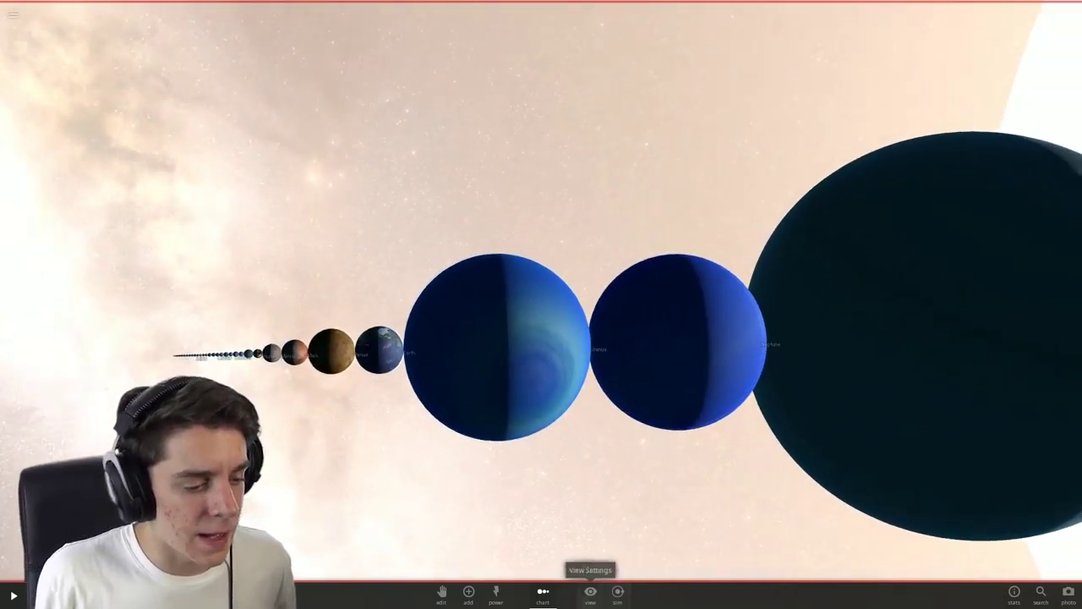
pyautogui.click(543, 592)
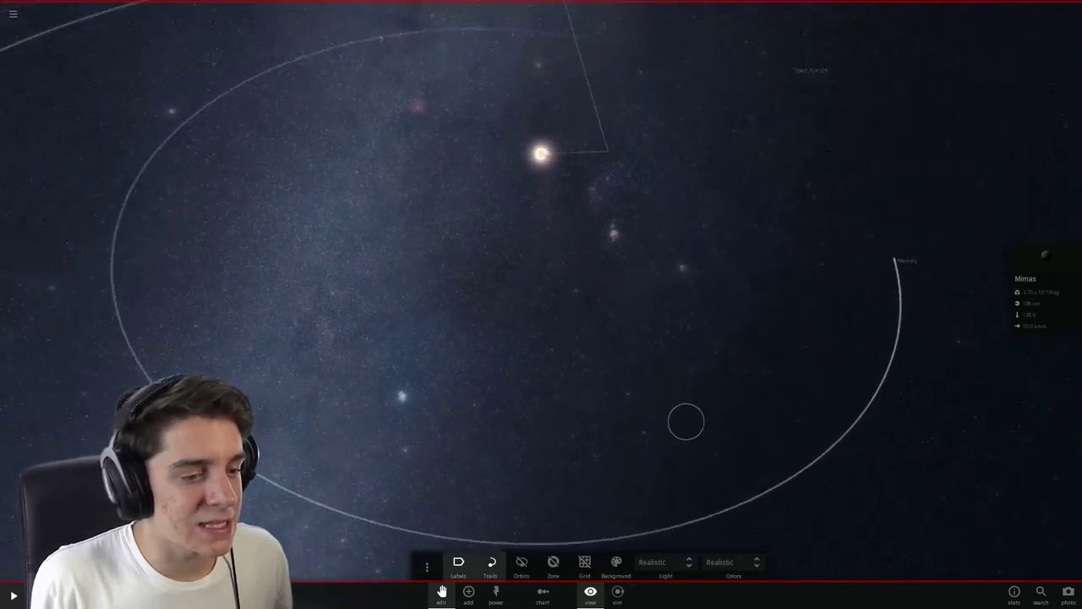
# Pan the view across the planetary orbits
pyautogui.moveTo(686, 422); pyautogui.dragTo(605, 356)
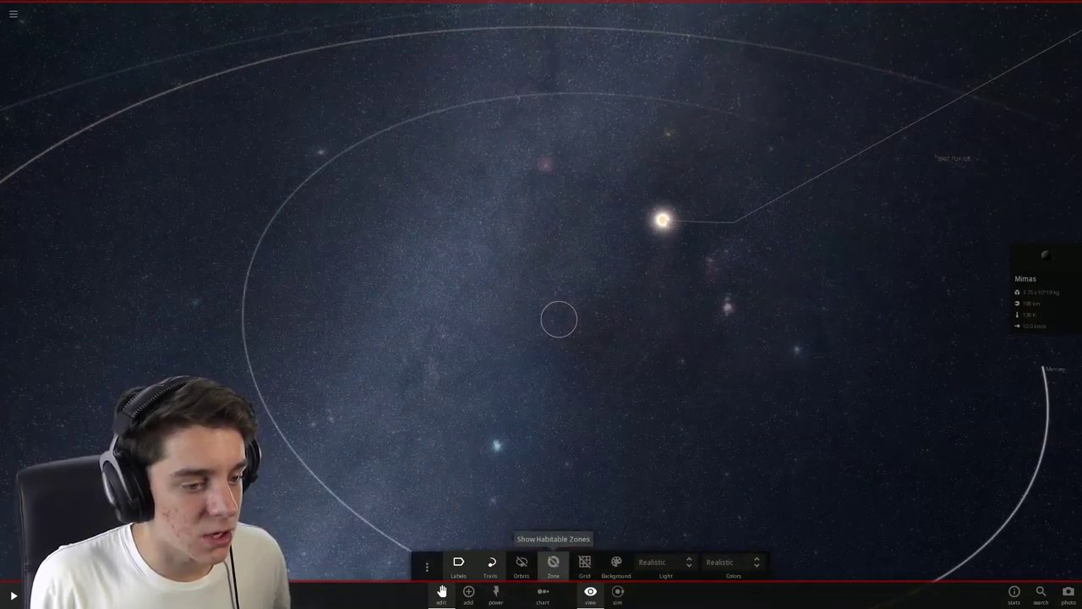
# Turn on the habitable zone overlay and orbit the camera to centre a planet
pyautogui.click(553, 561)
pyautogui.scroll(5, 558, 322)
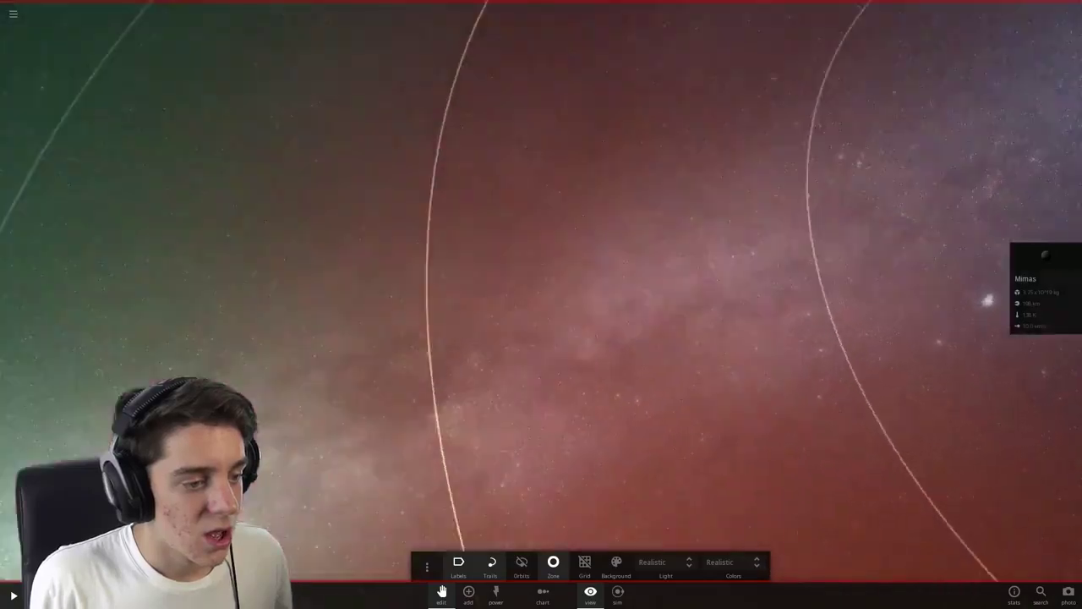
pyautogui.scroll(-5, 558, 321)
pyautogui.moveTo(76, 237); pyautogui.dragTo(564, 364)
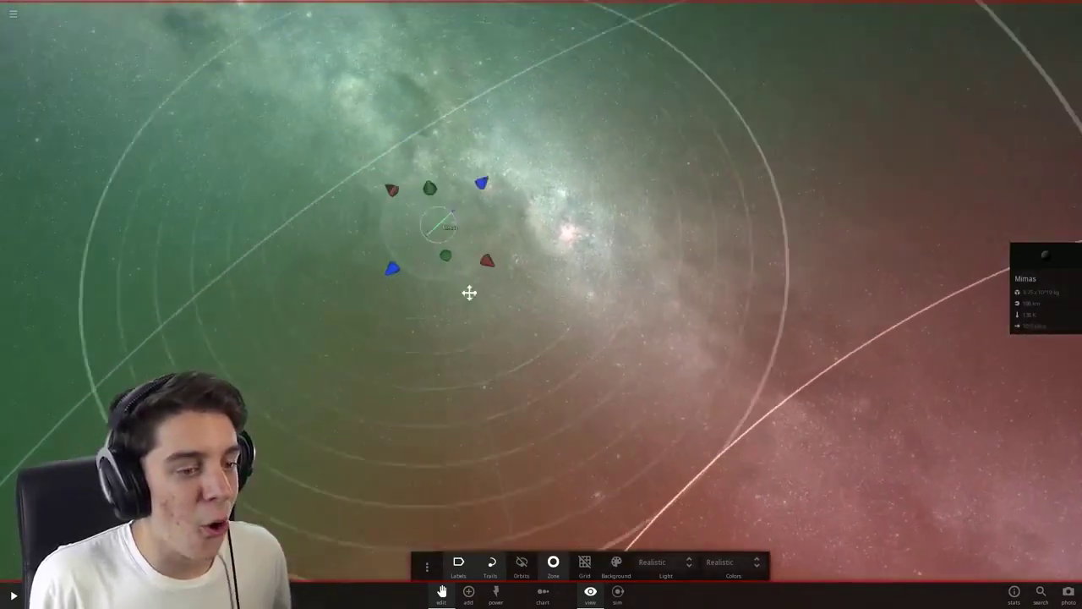
pyautogui.scroll(-5, 564, 365)
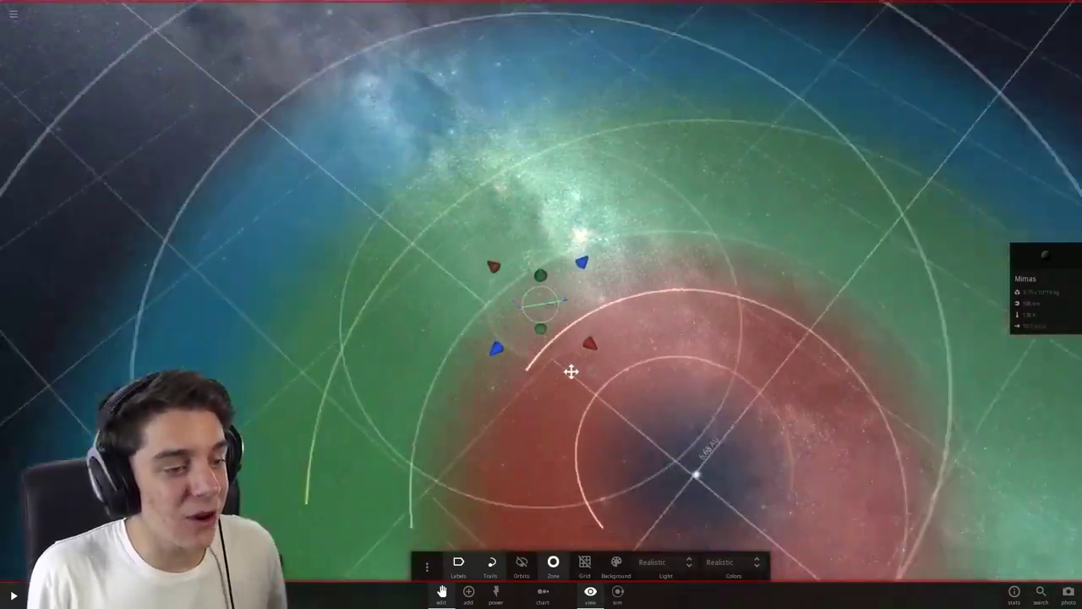
pyautogui.scroll(8, 584, 372)
pyautogui.moveTo(558, 322); pyautogui.dragTo(423, 212)
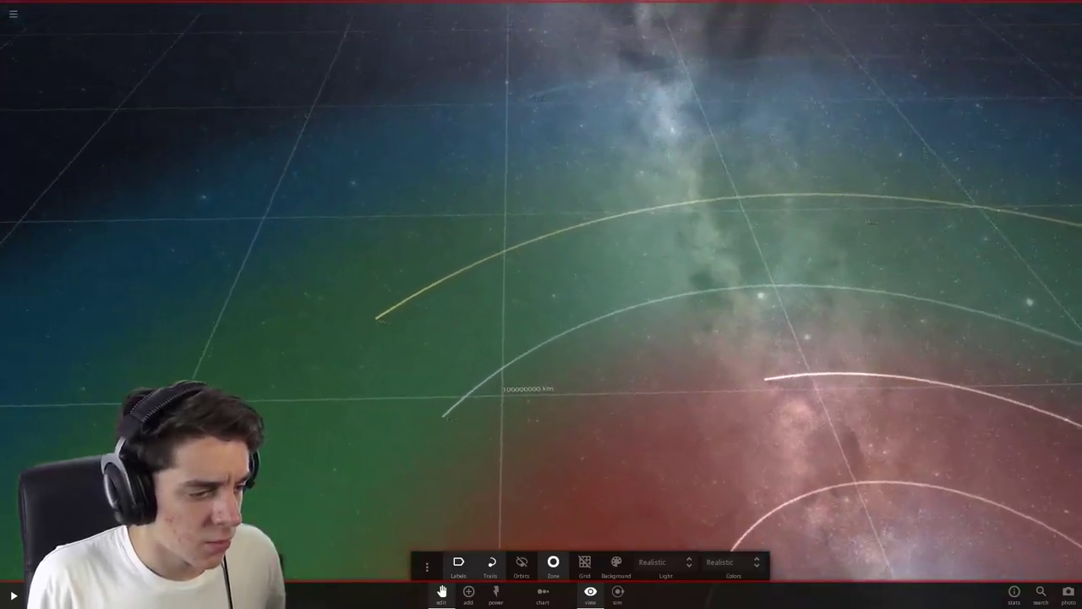
pyautogui.scroll(-8, 559, 322)
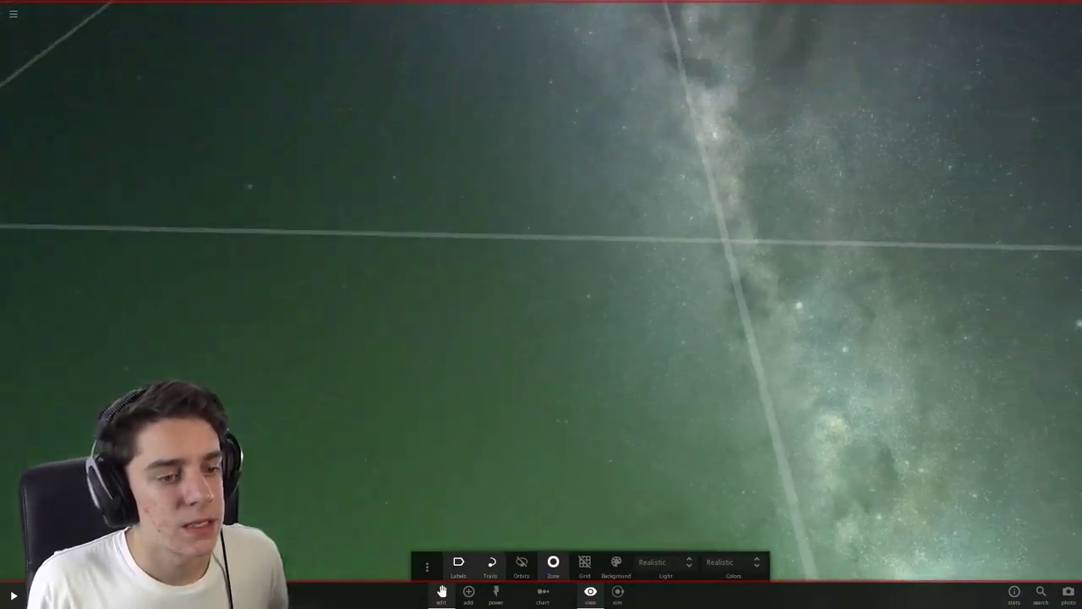
pyautogui.moveTo(591, 338); pyautogui.dragTo(422, 254)
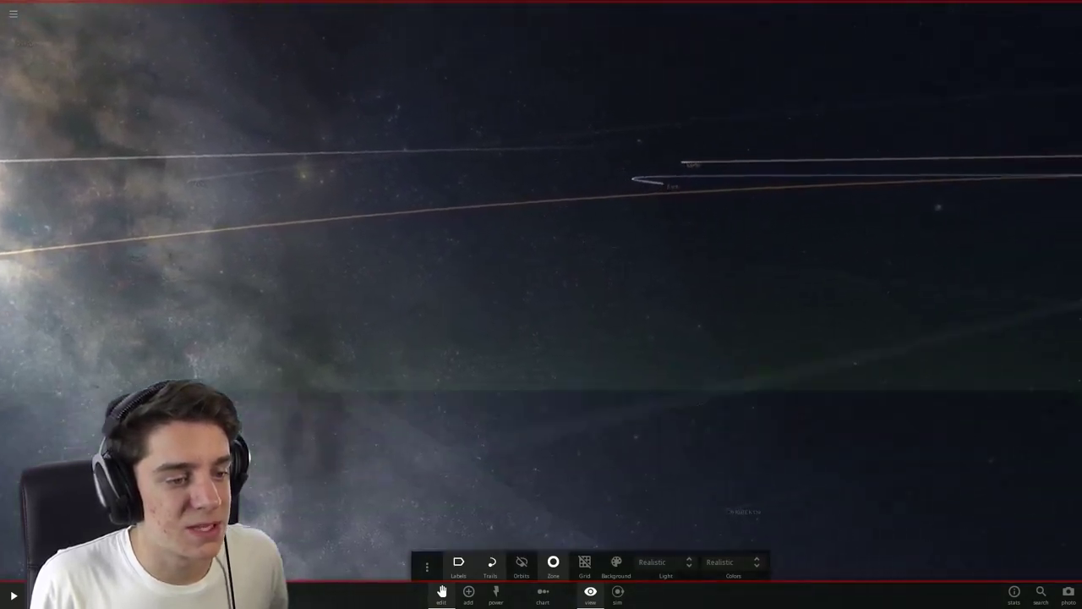
pyautogui.moveTo(592, 212)
pyautogui.mouseDown()
pyautogui.moveTo(592, 380)
pyautogui.moveTo(592, 212)
pyautogui.mouseUp()
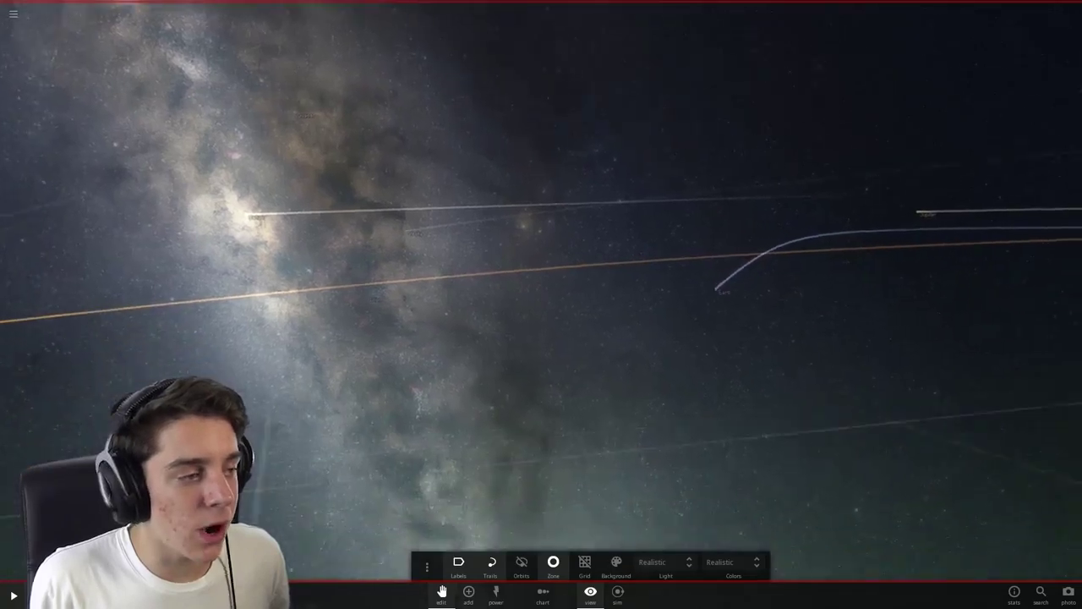
pyautogui.moveTo(591, 212); pyautogui.dragTo(592, 380)
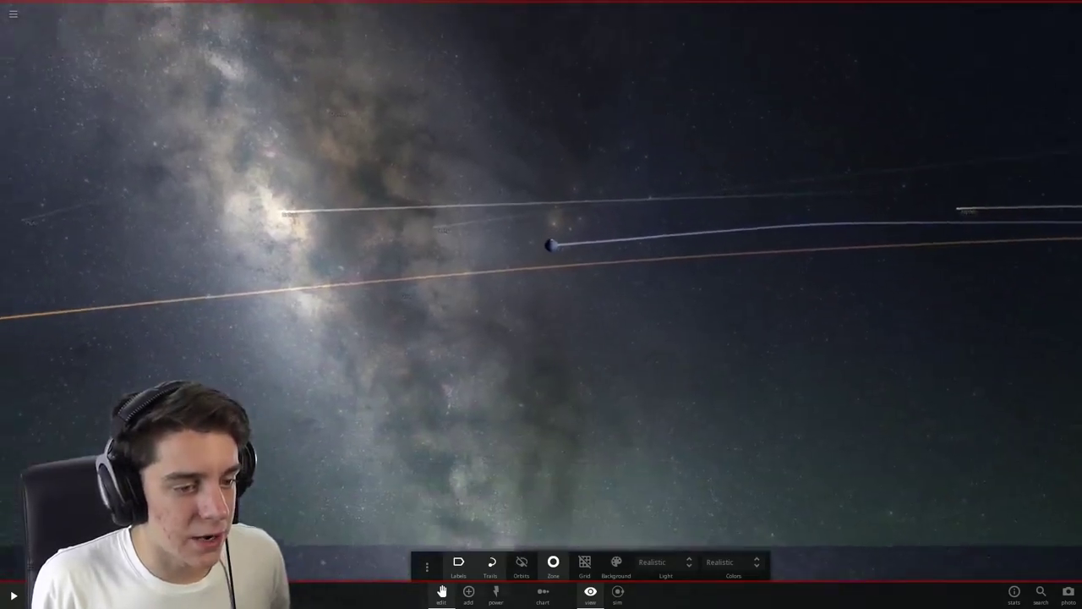
pyautogui.scroll(5, 592, 347)
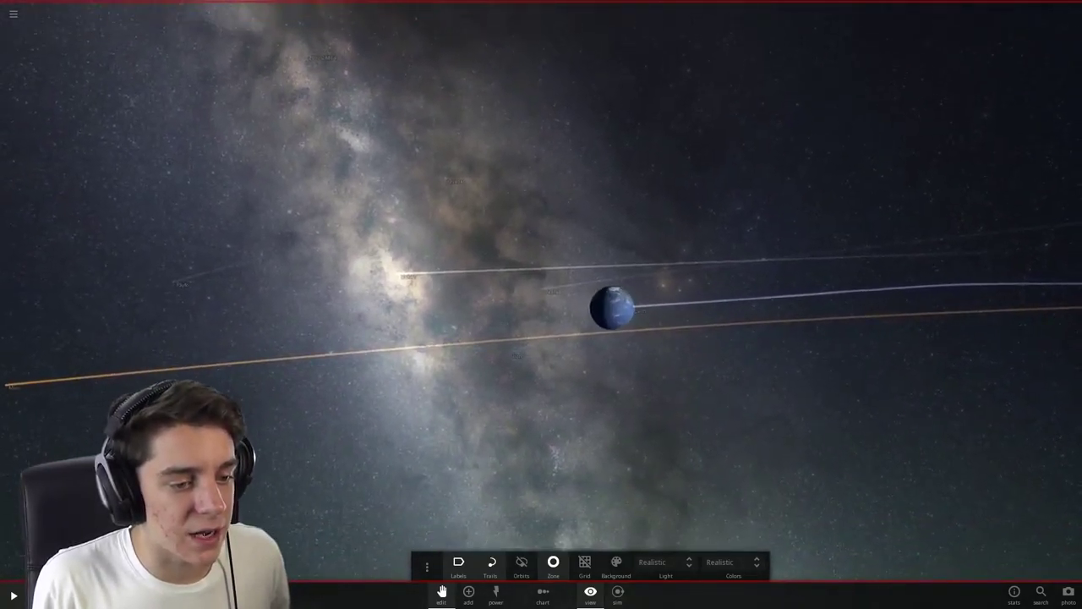
pyautogui.scroll(5, 592, 339)
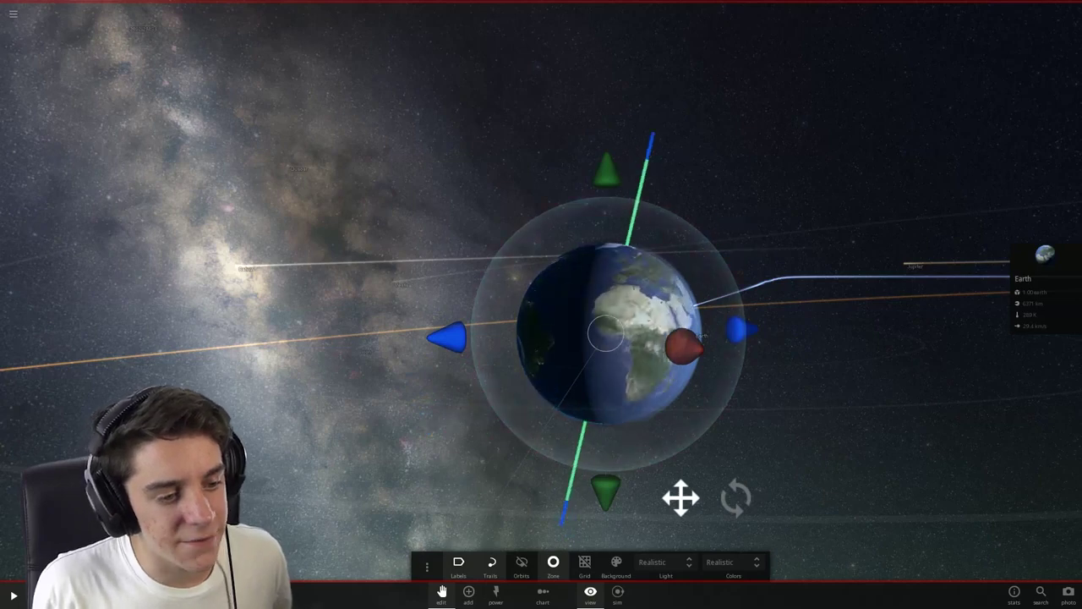
pyautogui.scroll(5, 606, 337)
pyautogui.scroll(3, 695, 394)
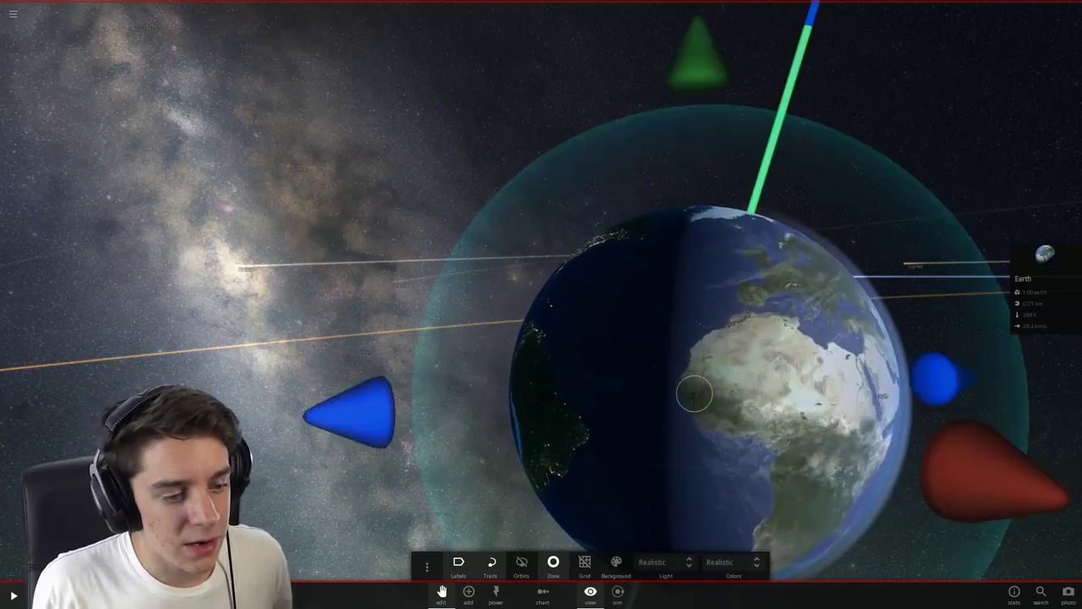
pyautogui.moveTo(695, 394); pyautogui.dragTo(695, 254)
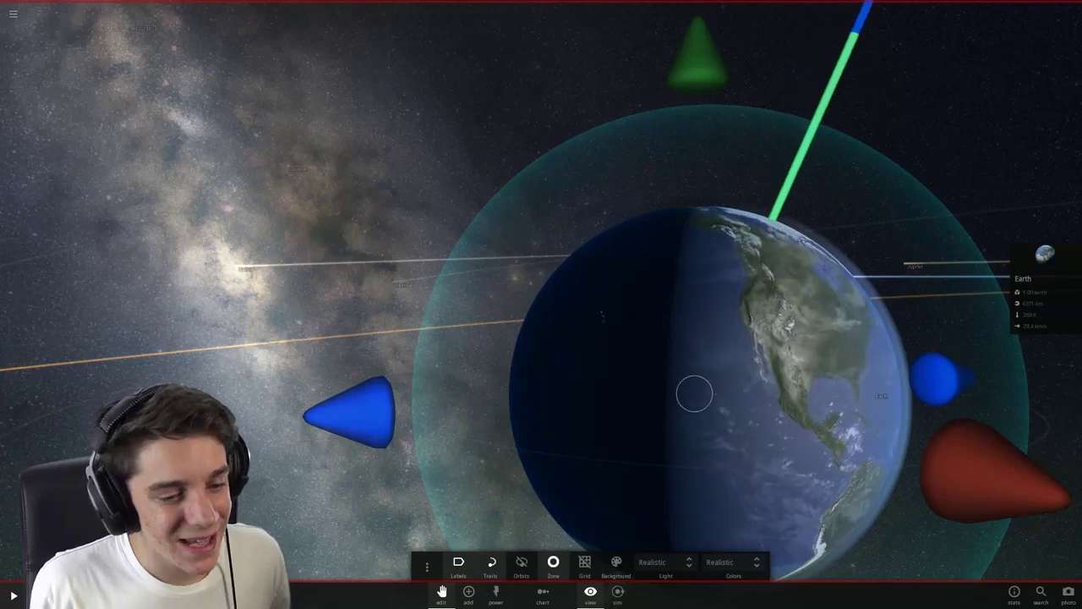
pyautogui.moveTo(695, 394)
pyautogui.mouseDown()
pyautogui.moveTo(931, 338)
pyautogui.moveTo(799, 381)
pyautogui.mouseUp()
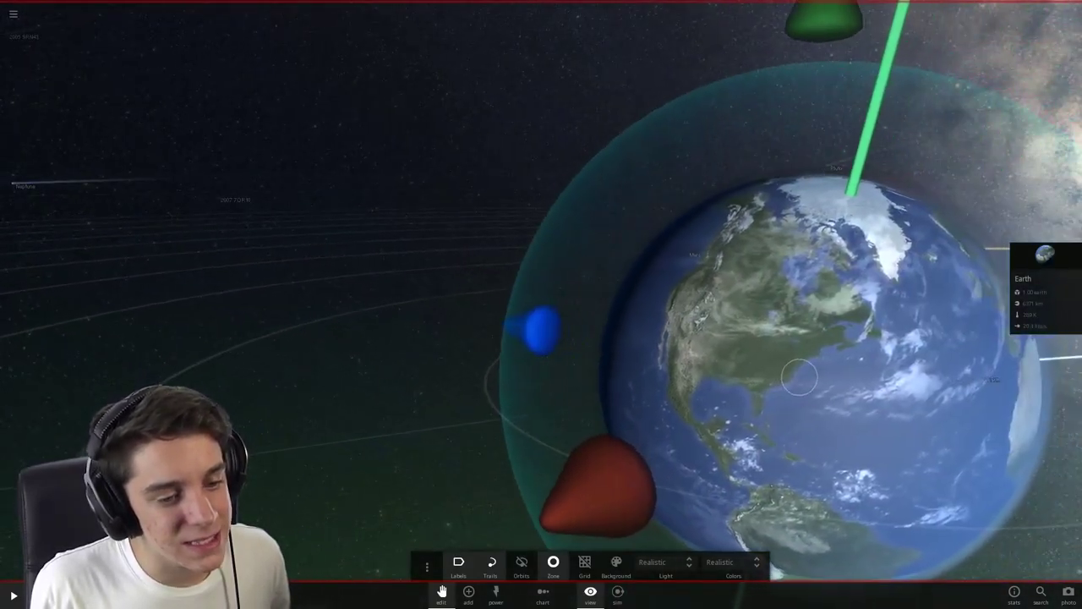
pyautogui.moveTo(799, 380)
pyautogui.mouseDown()
pyautogui.moveTo(752, 416)
pyautogui.moveTo(700, 154)
pyautogui.mouseUp()
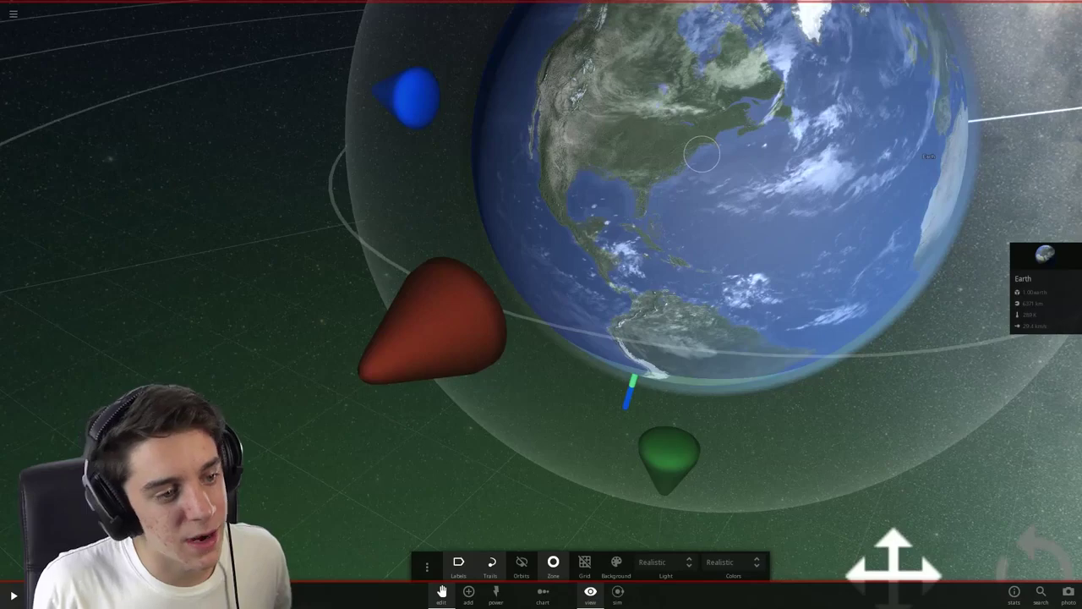
pyautogui.scroll(-5, 700, 154)
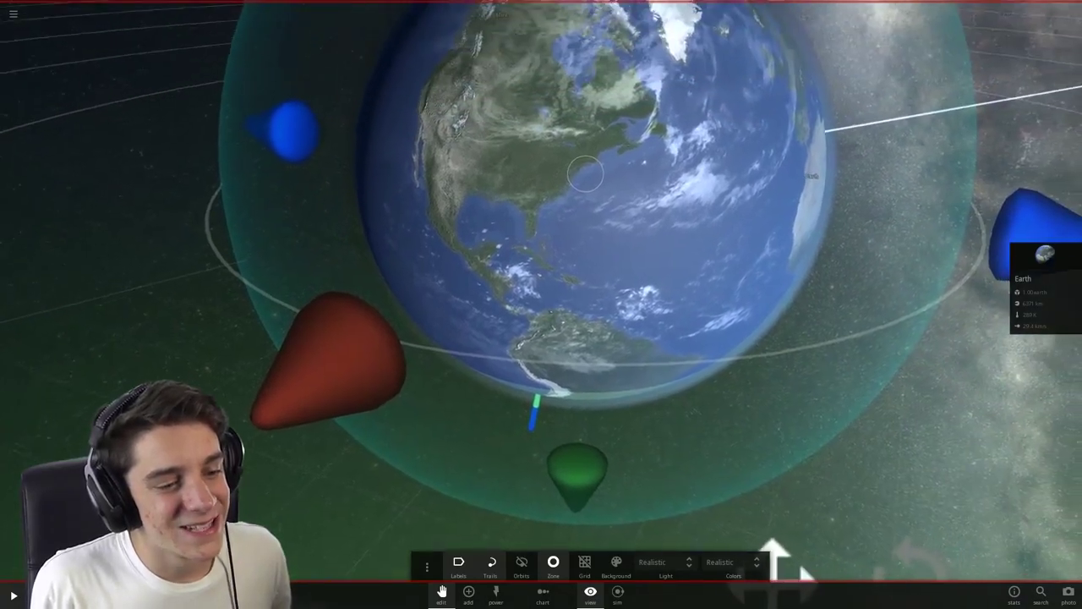
pyautogui.moveTo(700, 153)
pyautogui.mouseDown()
pyautogui.moveTo(554, 264)
pyautogui.moveTo(761, 304)
pyautogui.mouseUp()
pyautogui.scroll(-4, 554, 264)
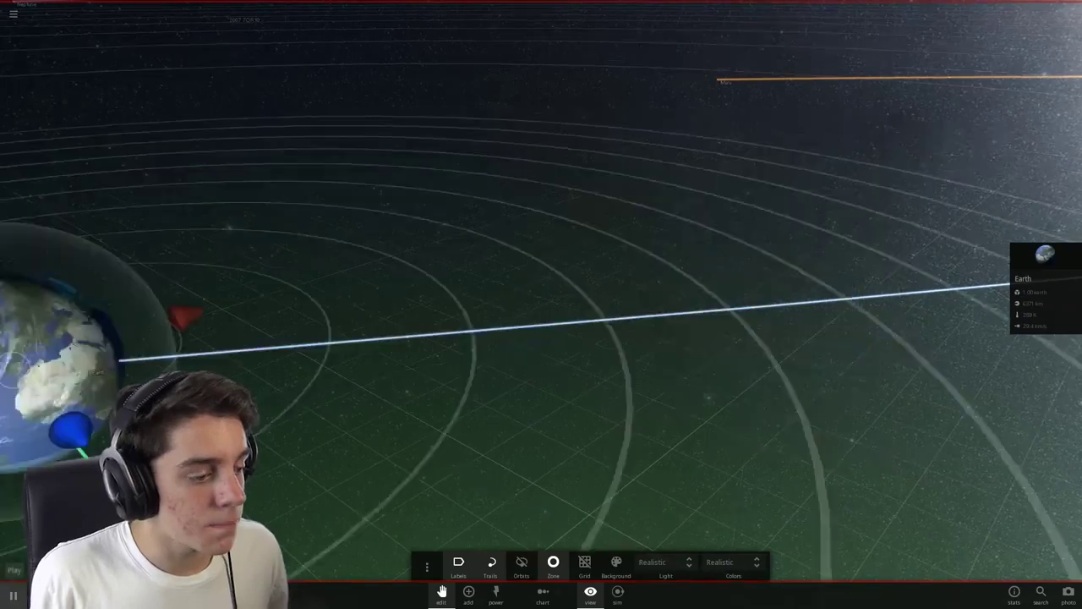
pyautogui.moveTo(542, 254); pyautogui.dragTo(423, 271)
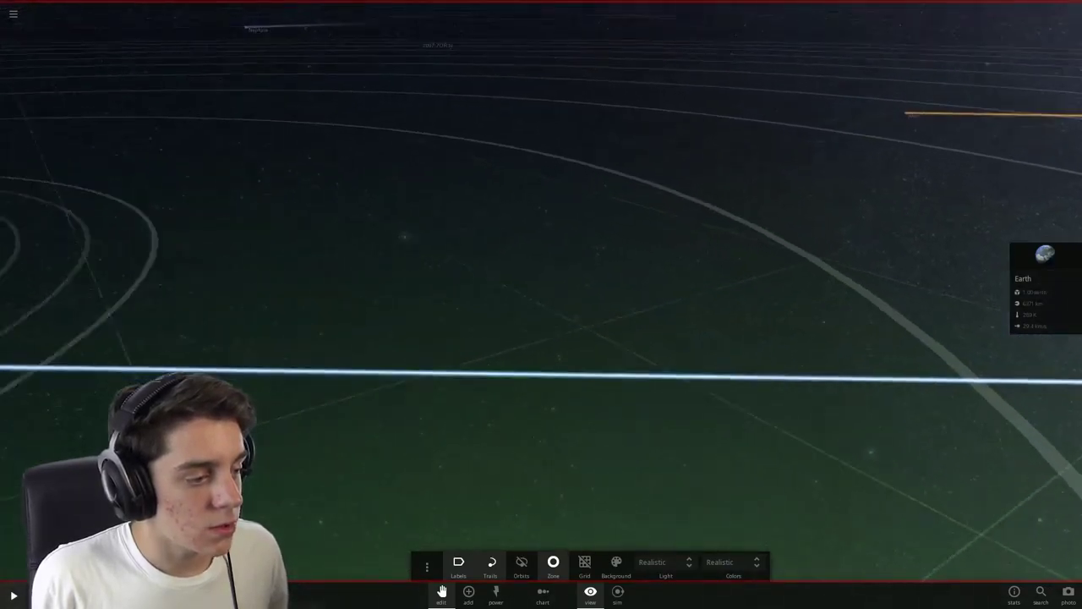
# Open the object catalogue, tilt the view across the orbit rings, and show more rows
pyautogui.click(469, 592)
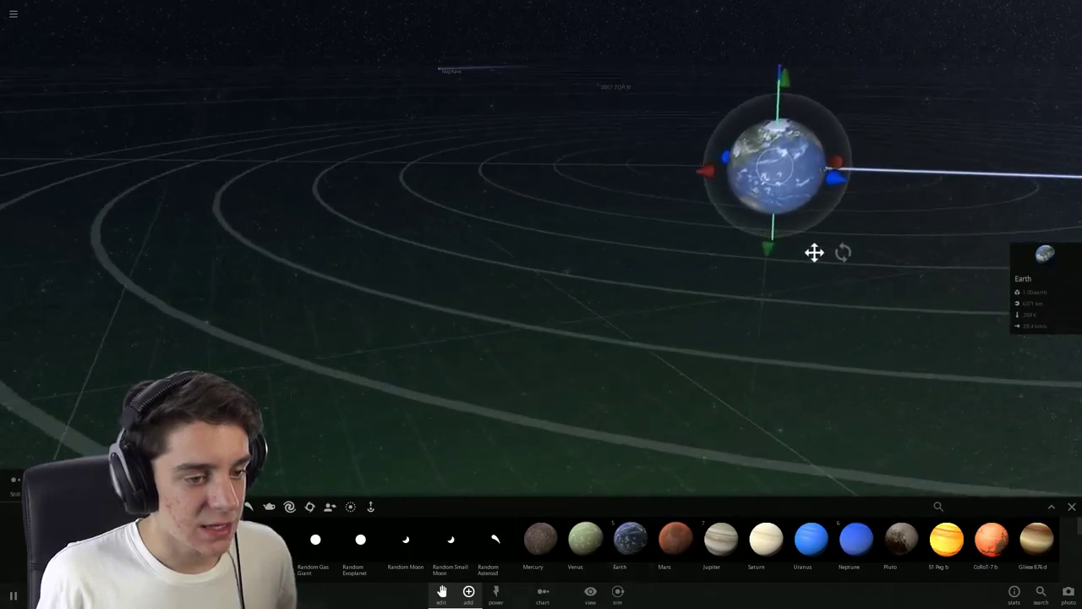
pyautogui.scroll(5, 541, 254)
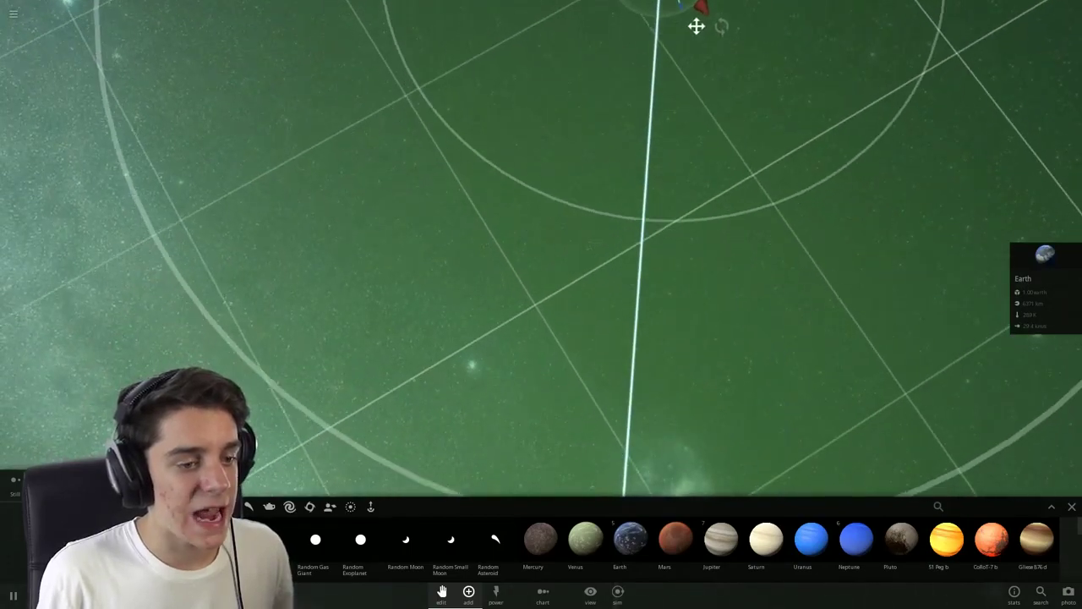
pyautogui.moveTo(696, 27); pyautogui.dragTo(592, 473)
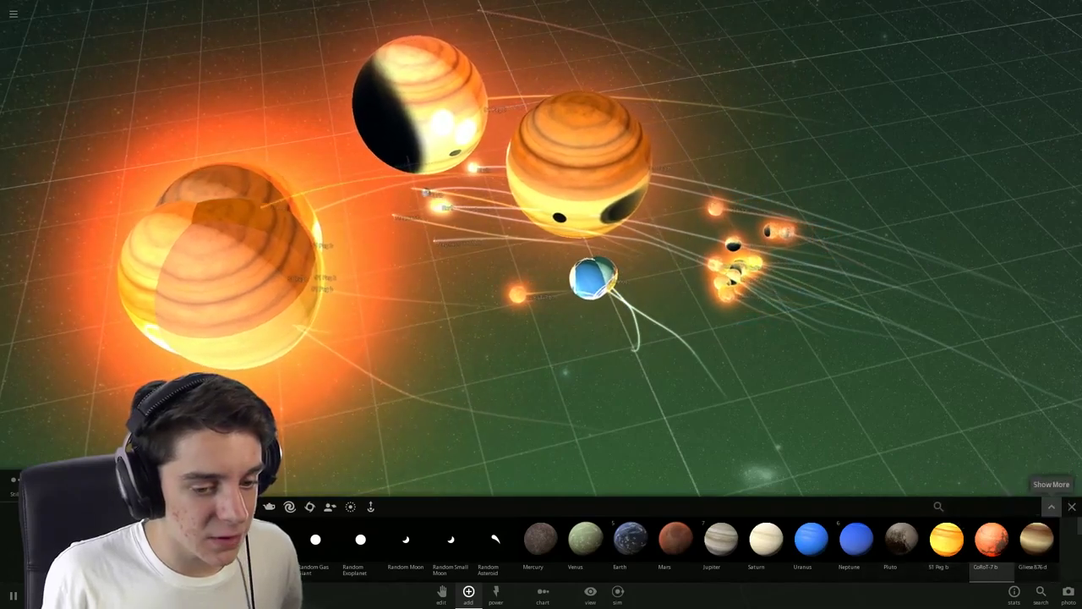
pyautogui.click(1052, 506)
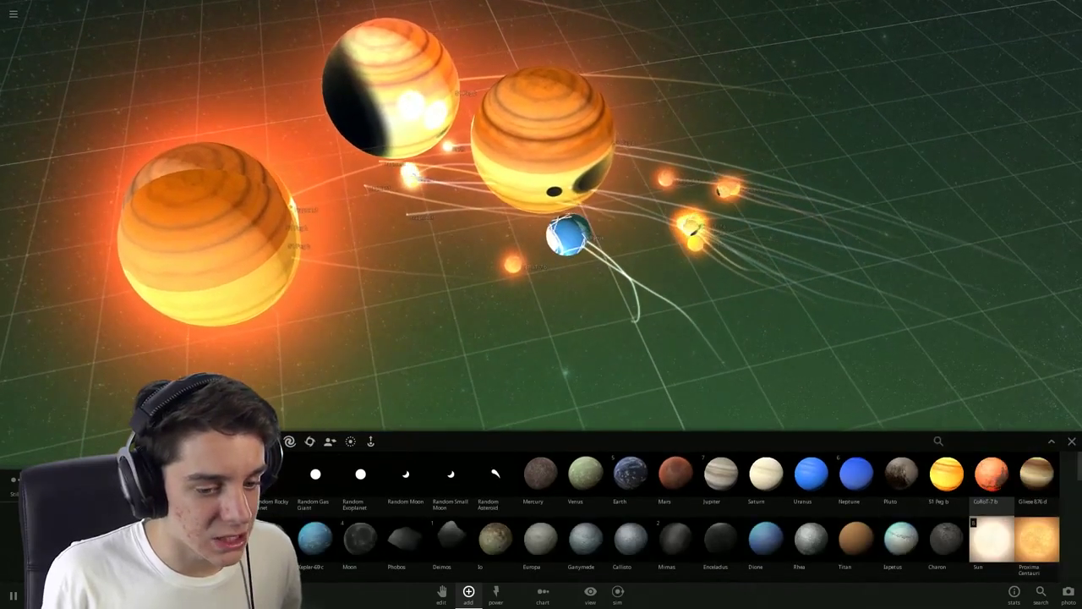
pyautogui.scroll(-5, 677, 516)
pyautogui.scroll(-5, 677, 516)
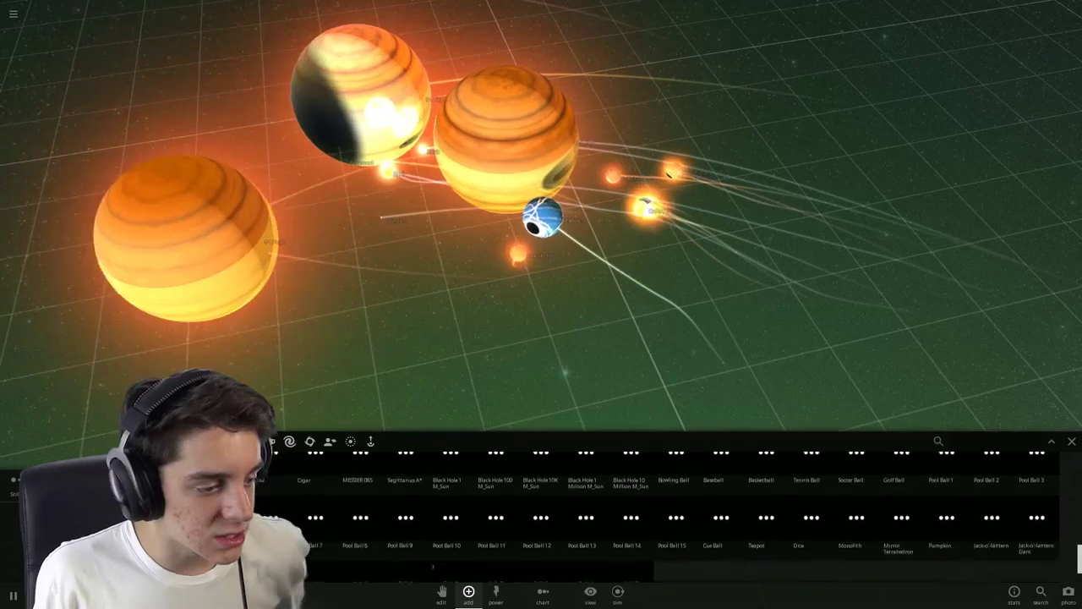
pyautogui.scroll(5, 677, 515)
pyautogui.scroll(3, 676, 516)
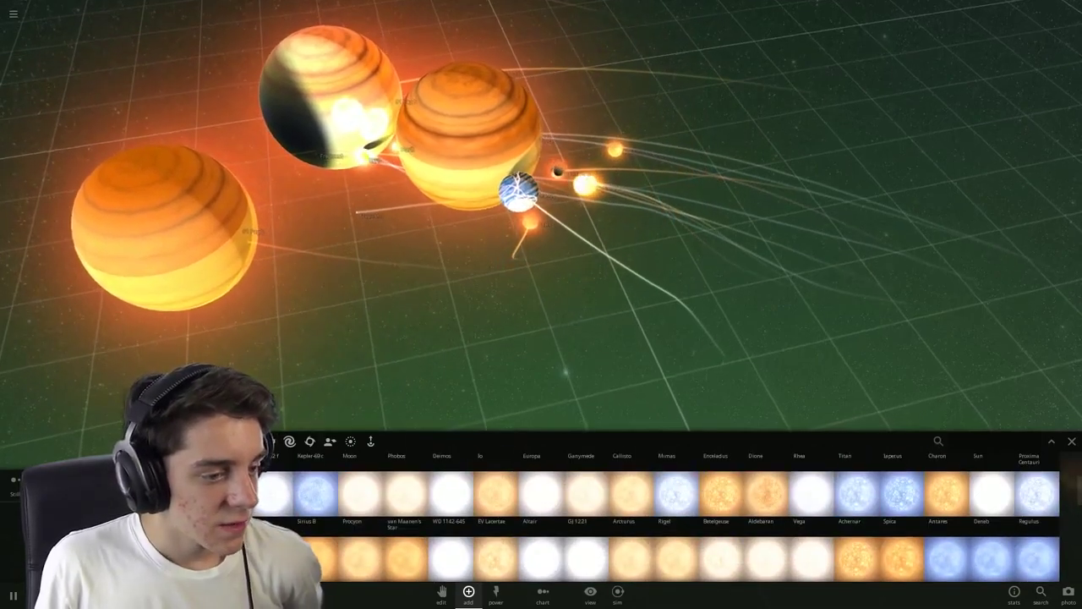
# Drop four Suns among the giant planets, then switch the catalogue to stars
pyautogui.click(508, 338)
pyautogui.click(676, 321)
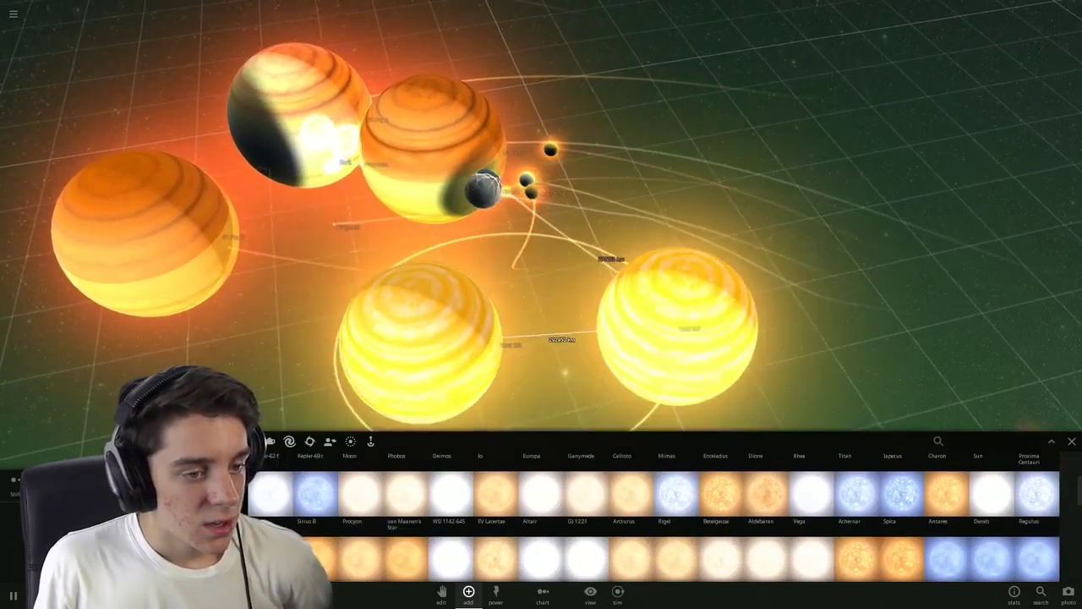
pyautogui.click(972, 321)
pyautogui.click(858, 169)
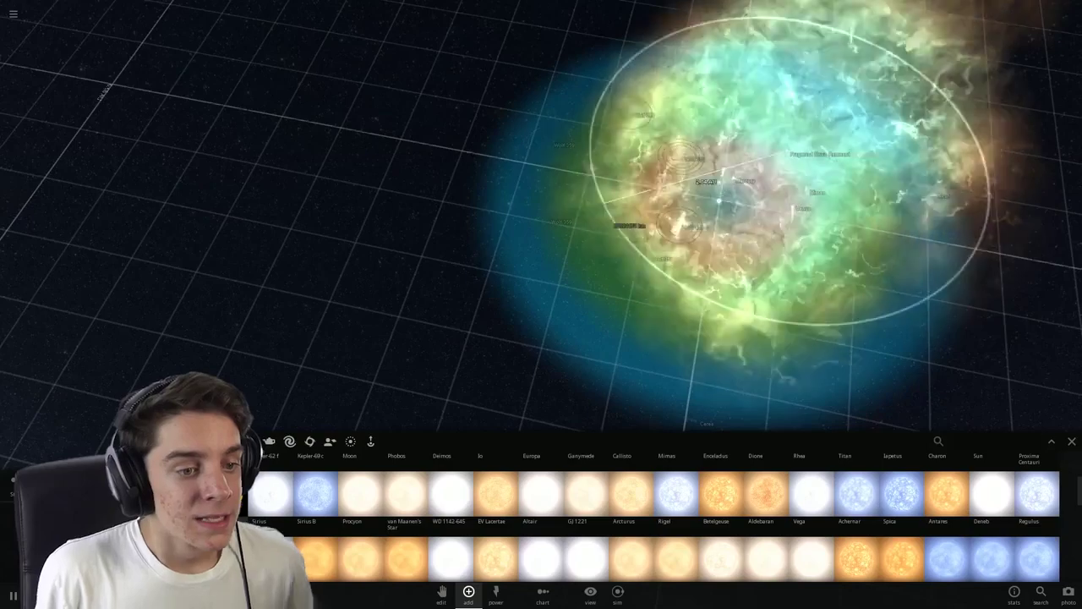
pyautogui.scroll(-5, 721, 201)
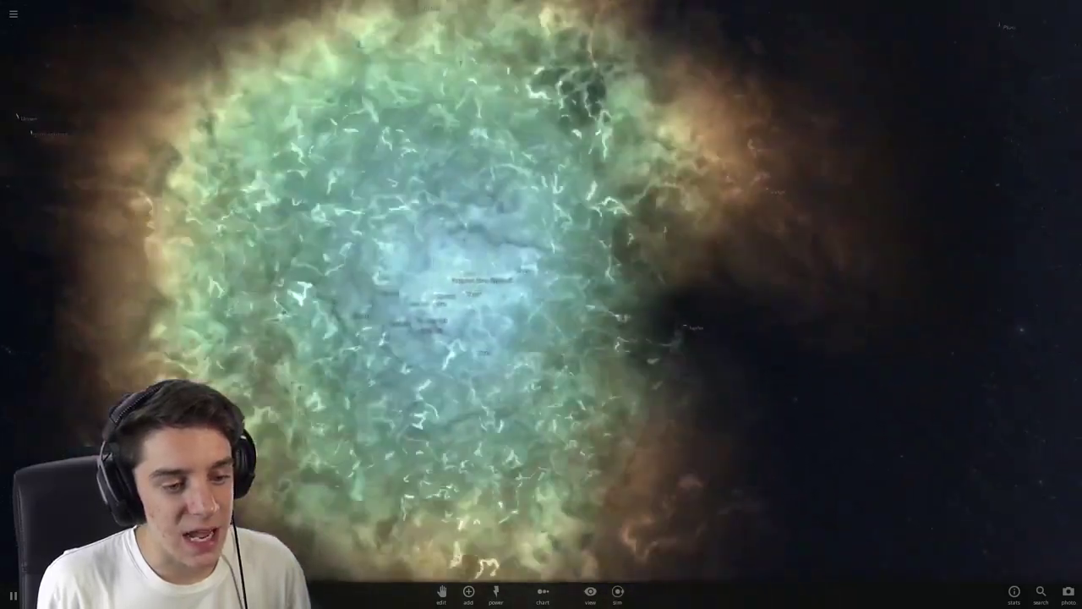
pyautogui.scroll(8, 541, 305)
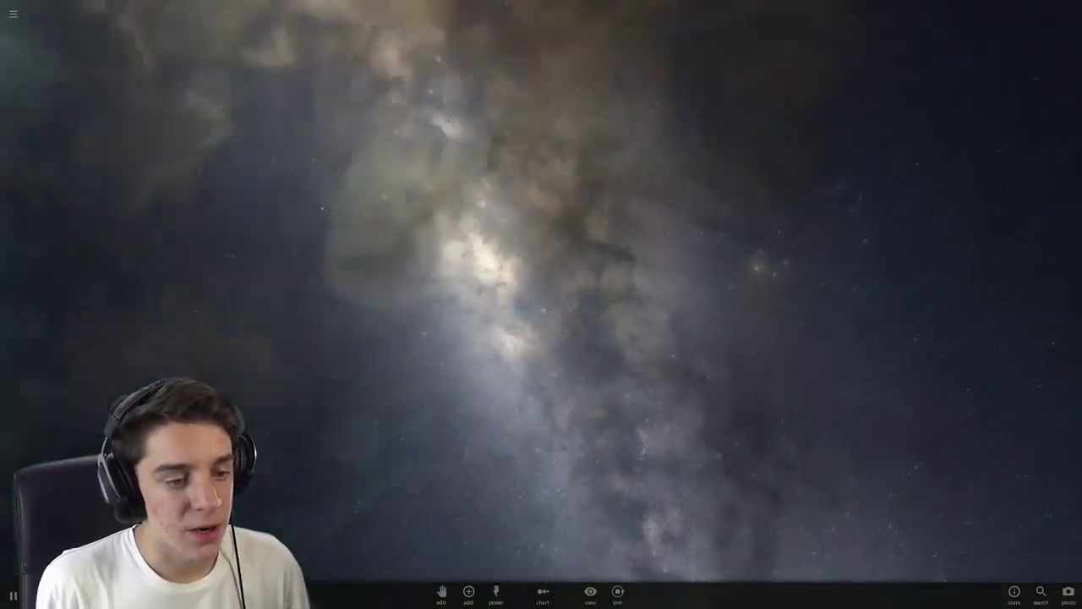
pyautogui.scroll(-6, 541, 304)
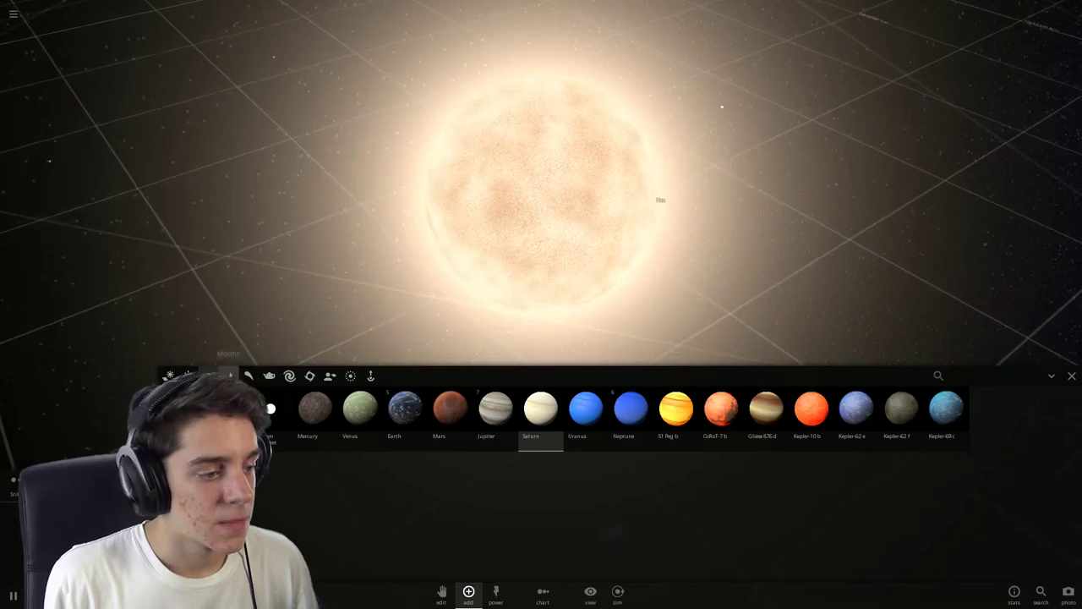
pyautogui.click(188, 375)
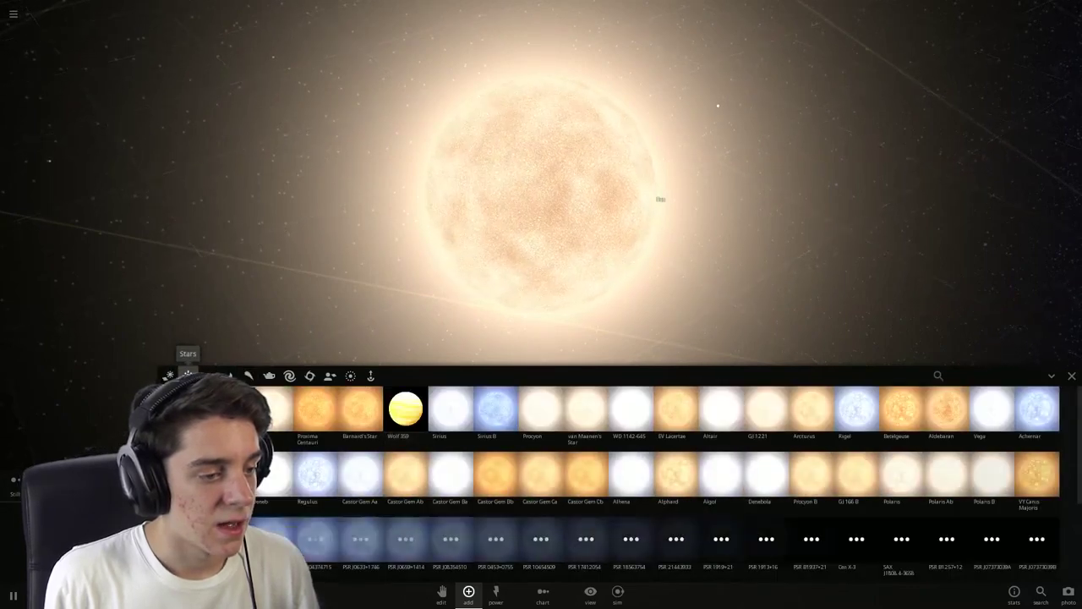
# Place a second Sun and four more stars around the original, tilting down on the explosion
pyautogui.click(541, 194)
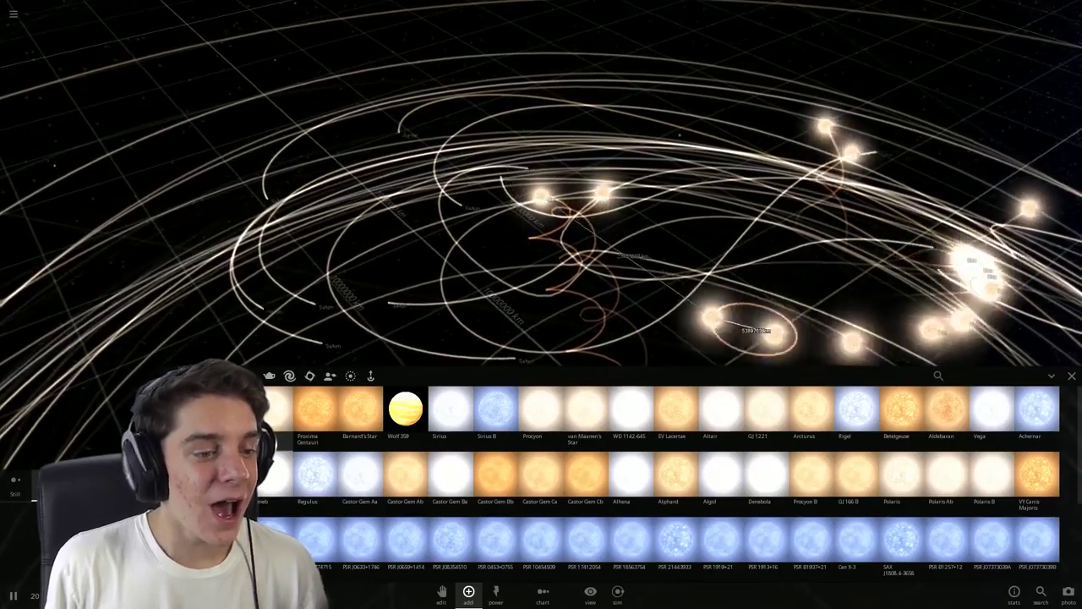
pyautogui.scroll(-10, 541, 211)
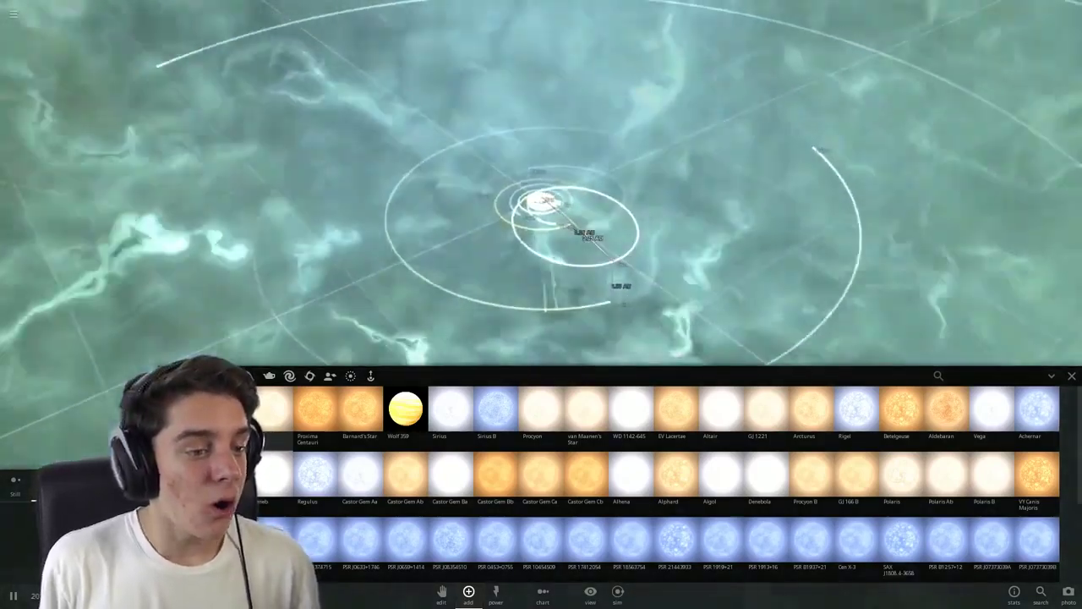
pyautogui.scroll(-8, 541, 211)
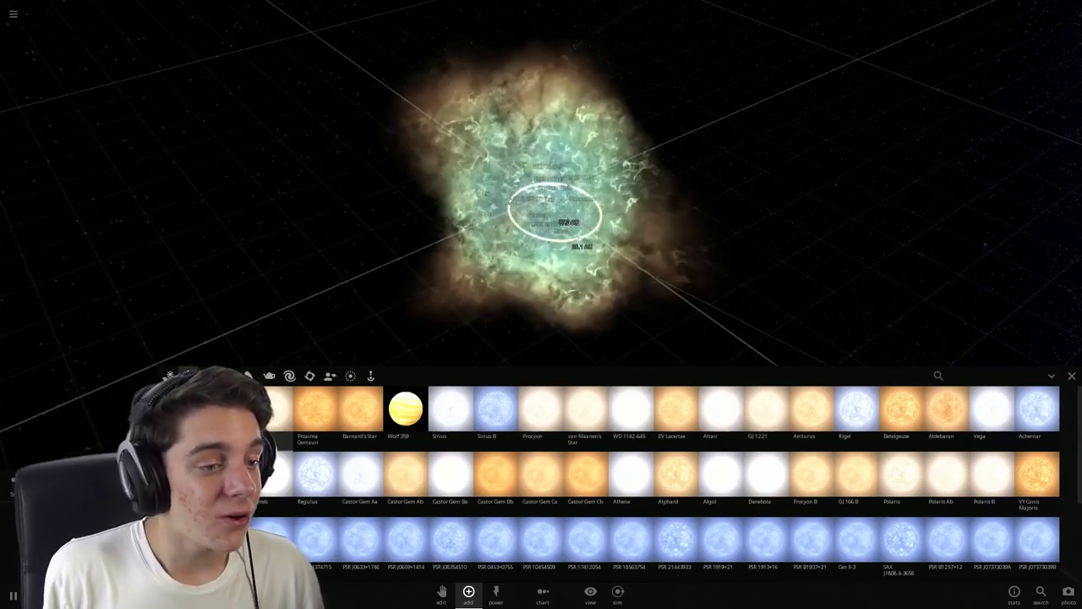
pyautogui.scroll(-5, 541, 211)
pyautogui.scroll(-5, 541, 211)
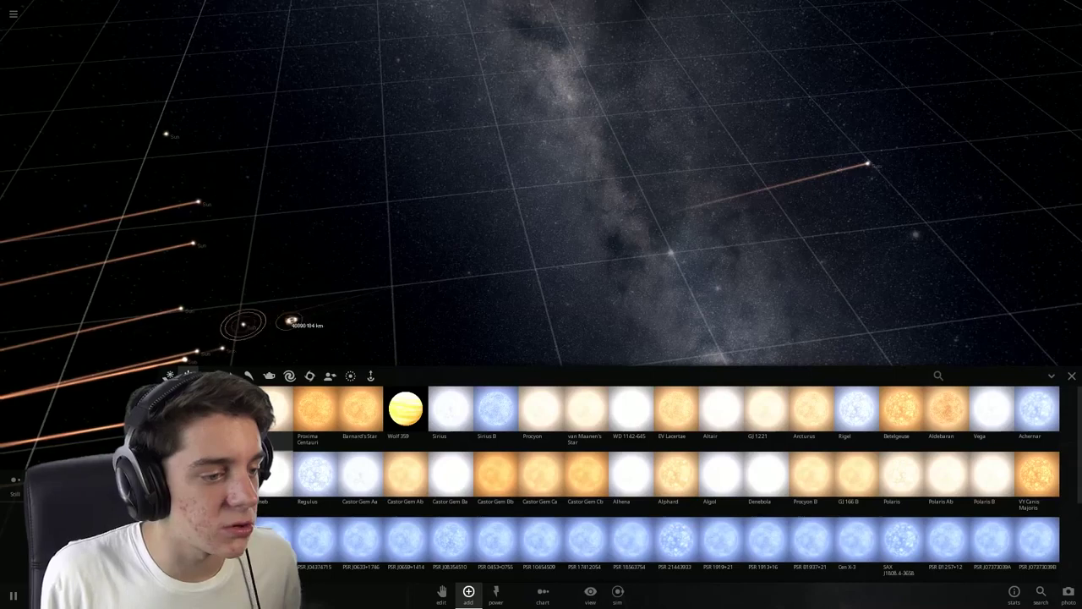
pyautogui.click(321, 254)
pyautogui.click(367, 227)
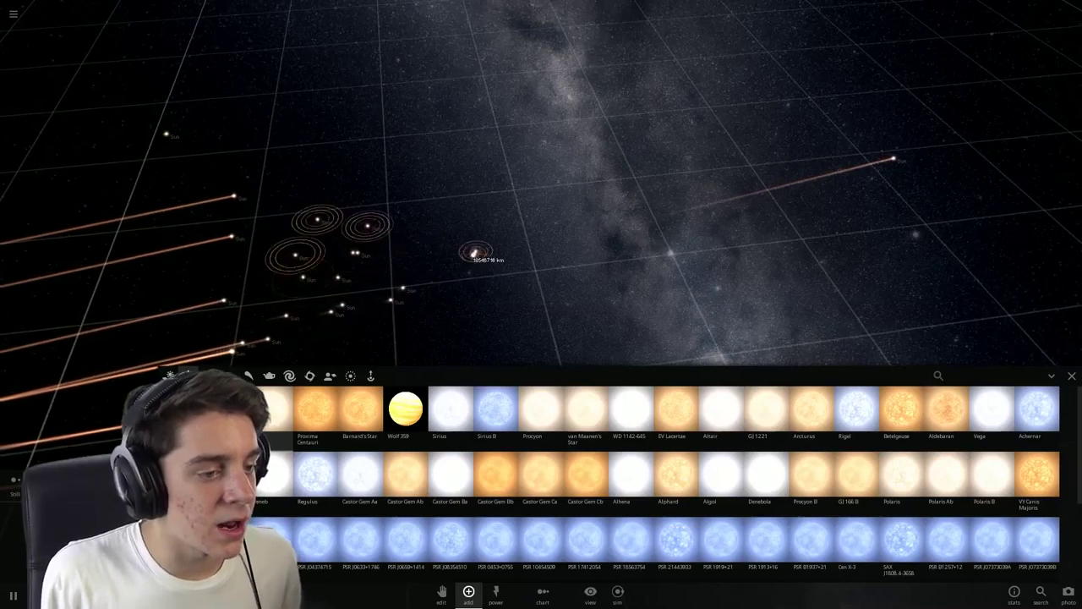
pyautogui.click(477, 254)
pyautogui.click(575, 267)
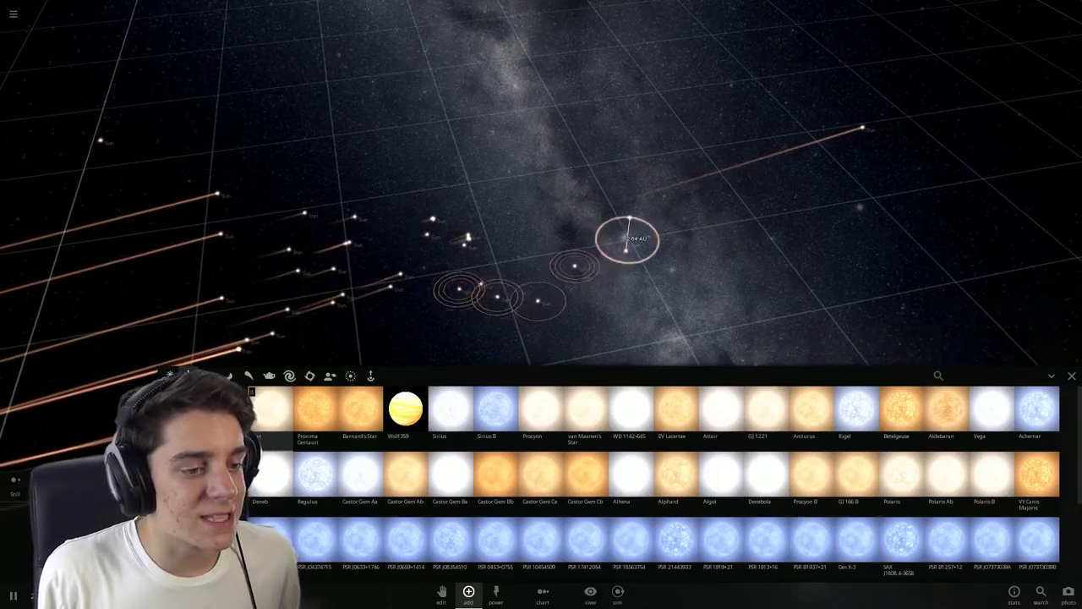
pyautogui.scroll(-10, 552, 208)
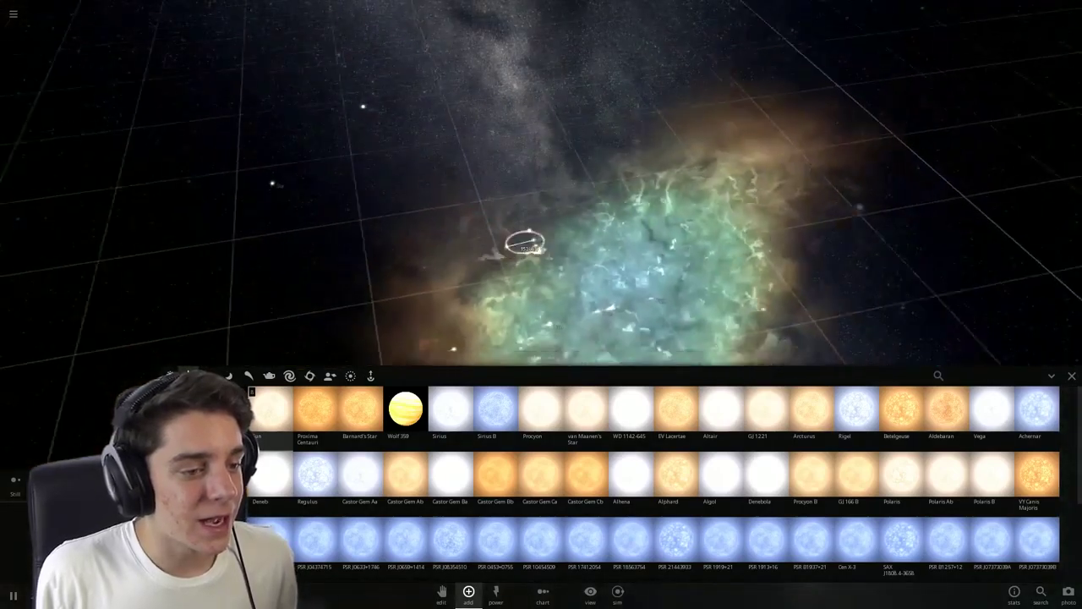
pyautogui.moveTo(524, 244); pyautogui.dragTo(605, 228)
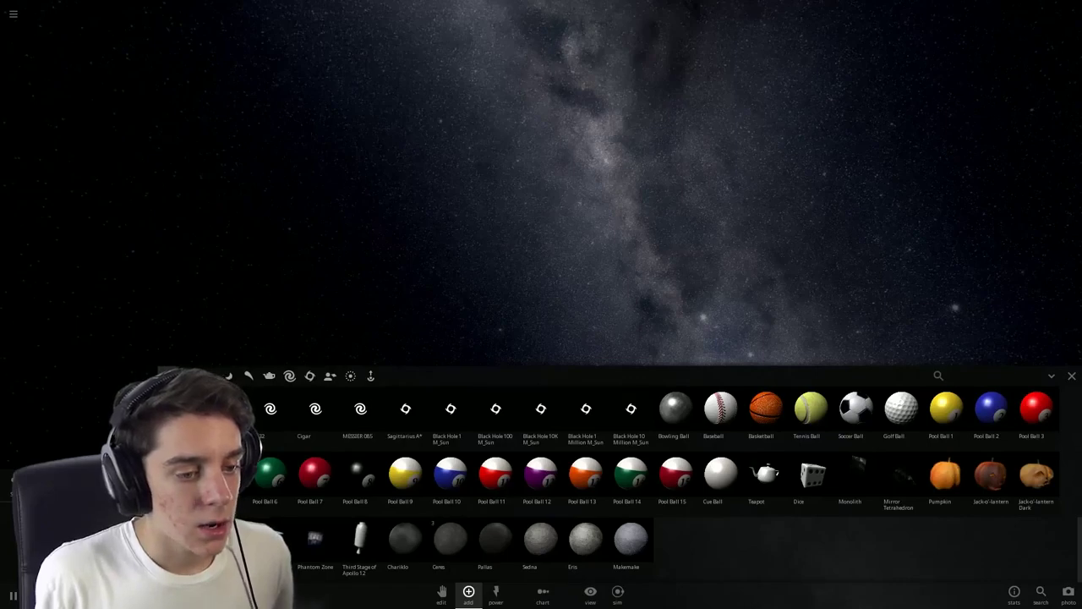
pyautogui.click(1072, 375)
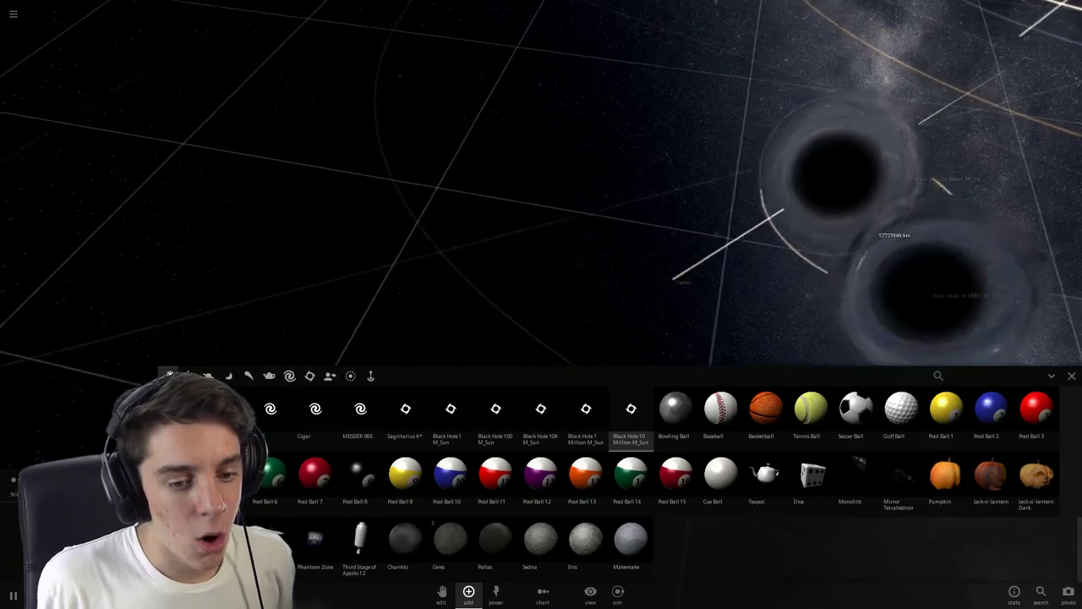
# Hide the object catalogue to watch the two black holes
pyautogui.press('Escape')
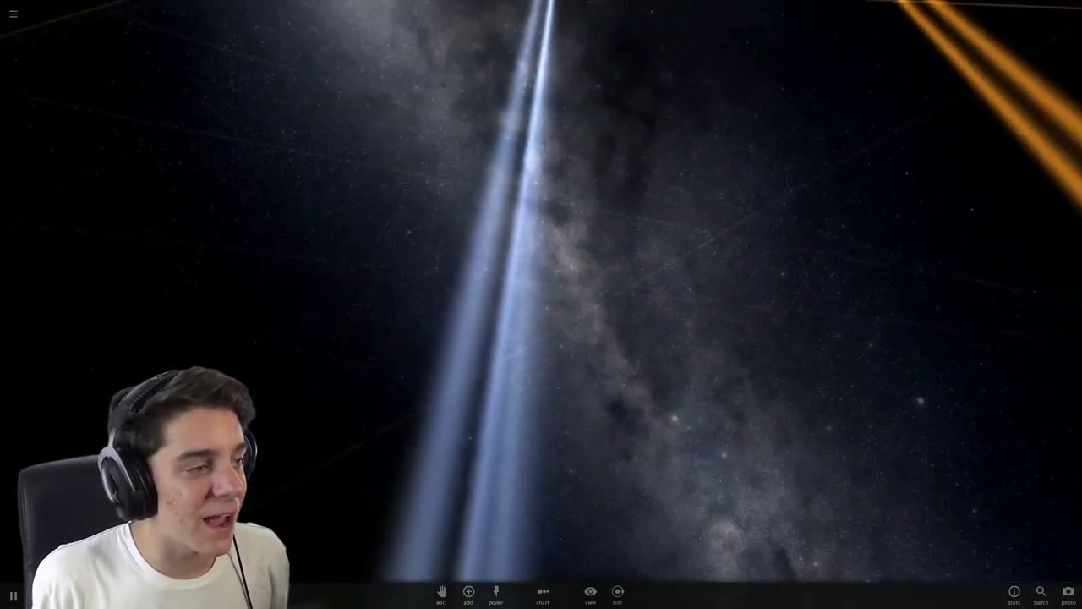
# Dismiss the simulations list and let the black hole stretch the stars
pyautogui.press('Tab')
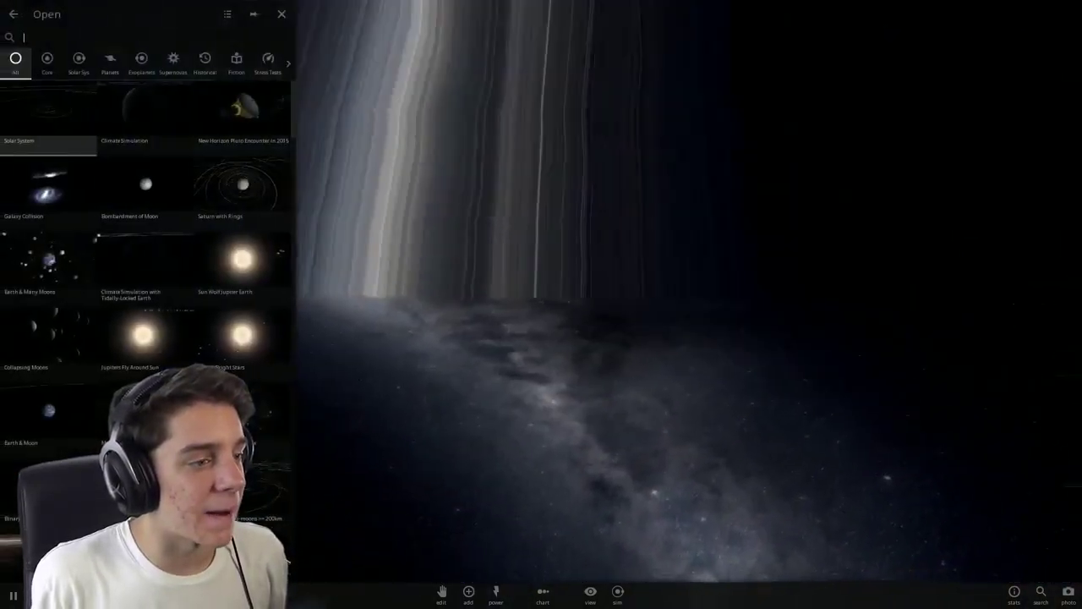
pyautogui.press('Escape')
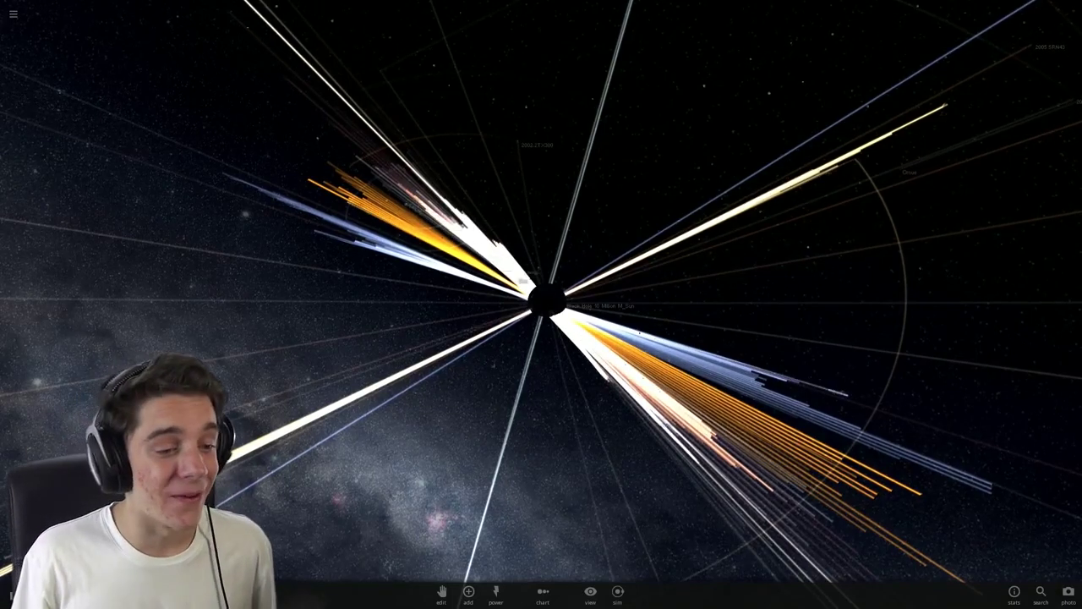
pyautogui.scroll(10, 541, 304)
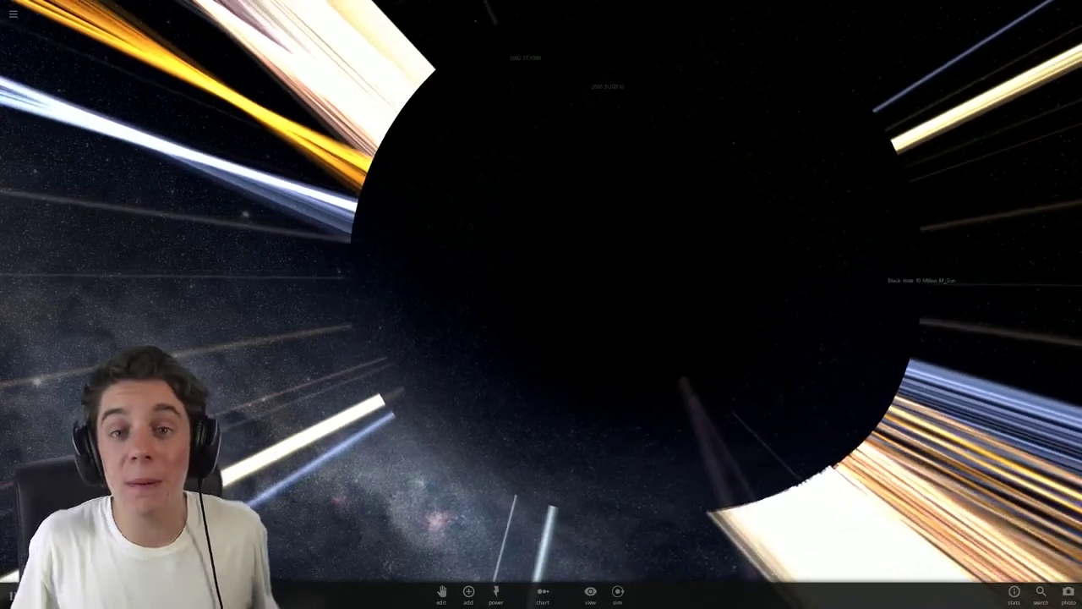
pyautogui.scroll(-8, 541, 305)
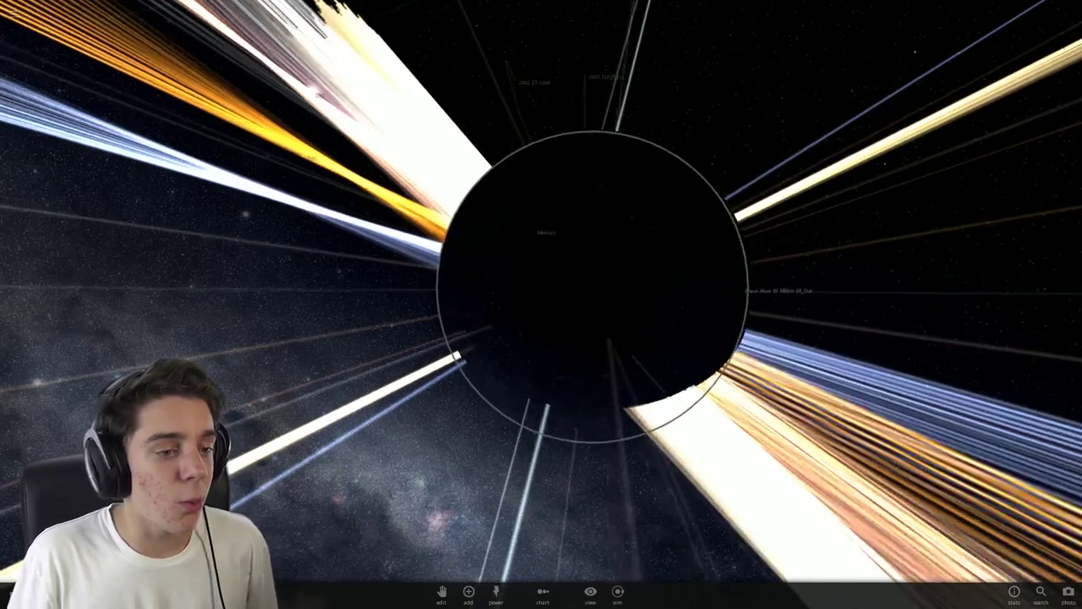
pyautogui.scroll(8, 541, 304)
pyautogui.scroll(-10, 541, 304)
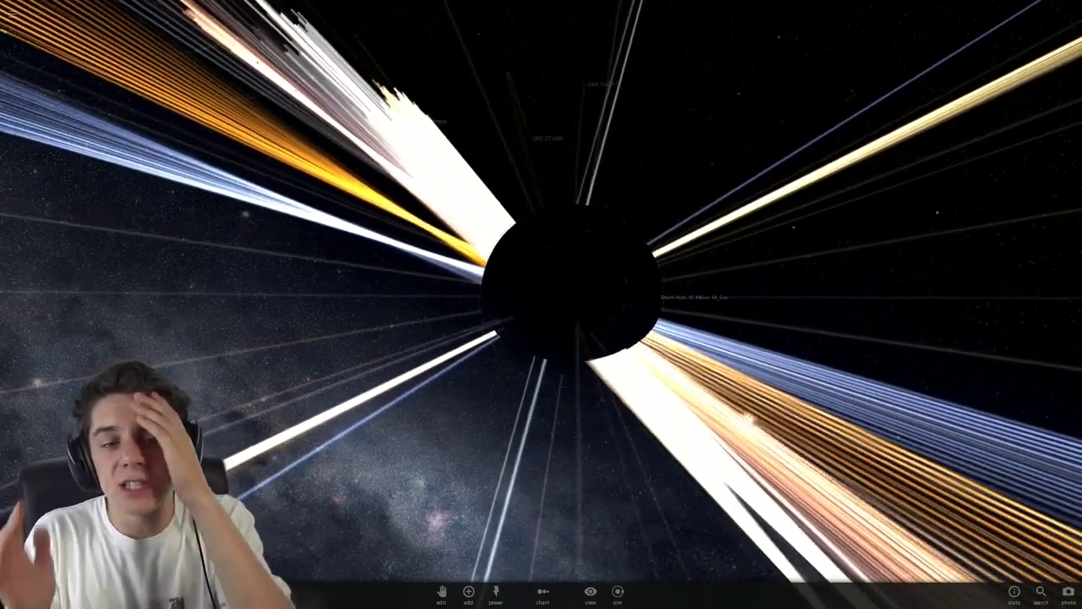
pyautogui.scroll(-6, 542, 304)
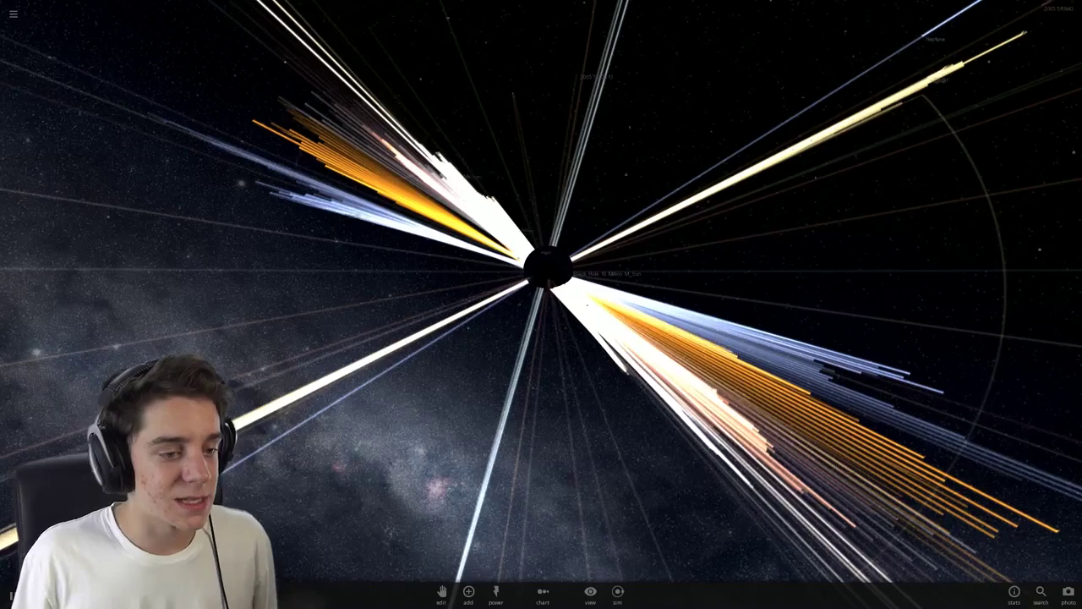
pyautogui.moveTo(541, 270)
pyautogui.mouseDown()
pyautogui.moveTo(457, 329)
pyautogui.moveTo(575, 283)
pyautogui.mouseUp()
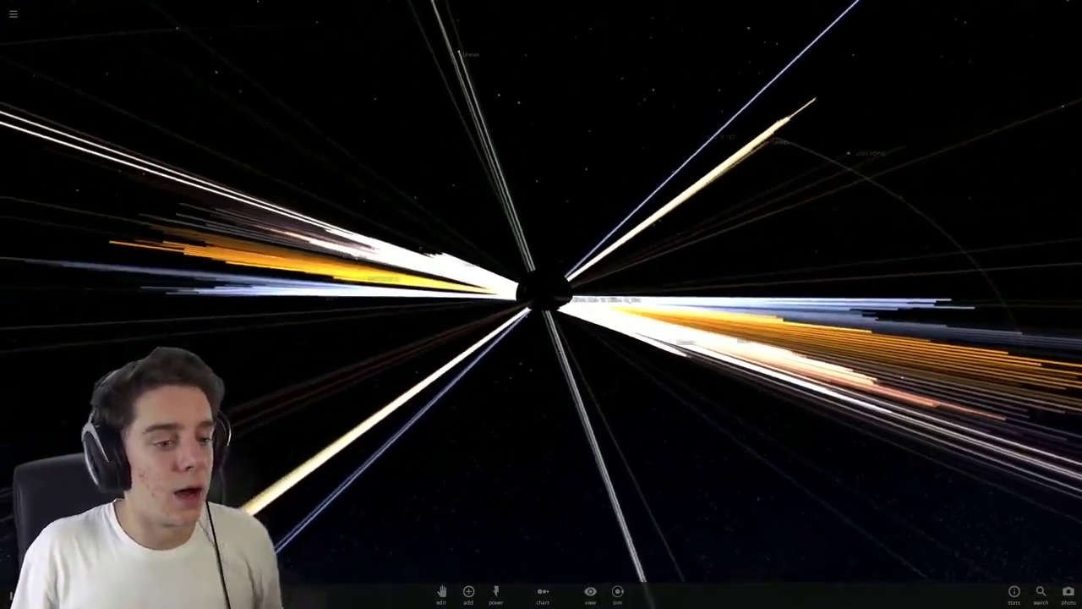
pyautogui.scroll(6, 575, 279)
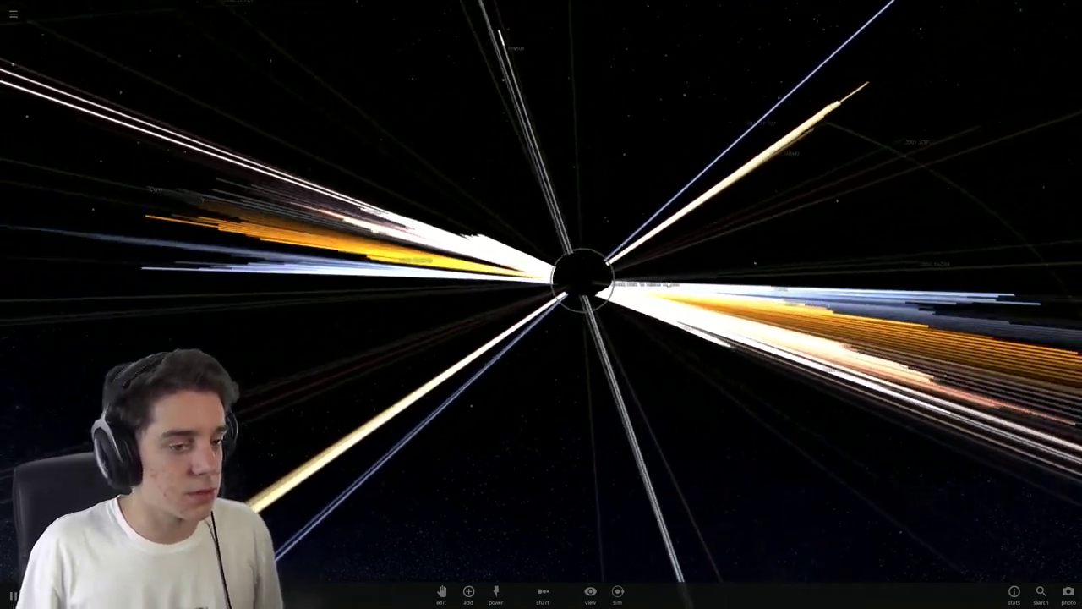
pyautogui.scroll(-5, 575, 279)
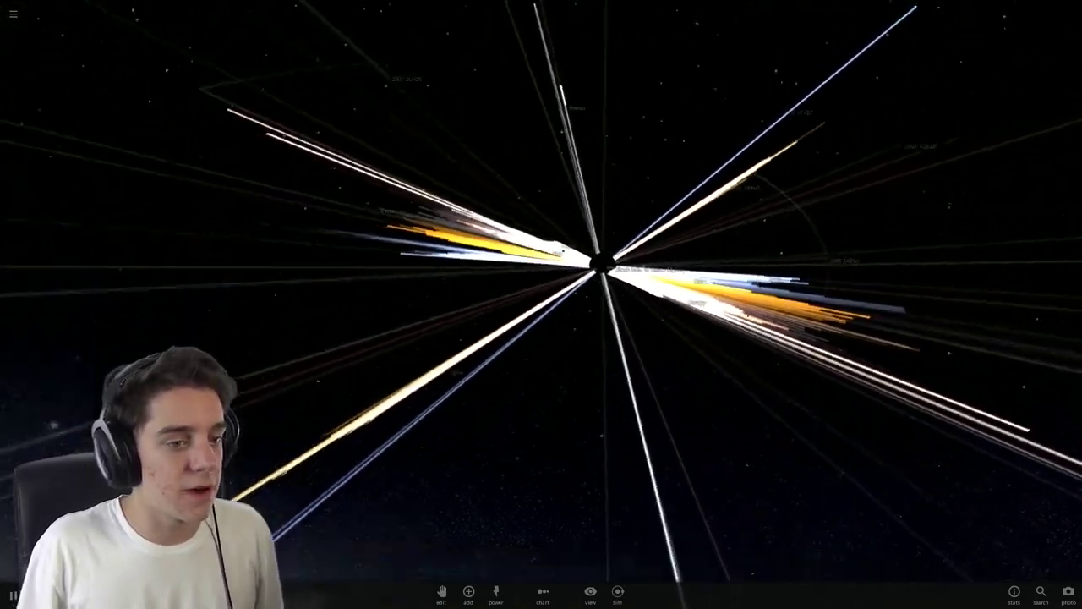
pyautogui.moveTo(541, 304); pyautogui.dragTo(643, 253)
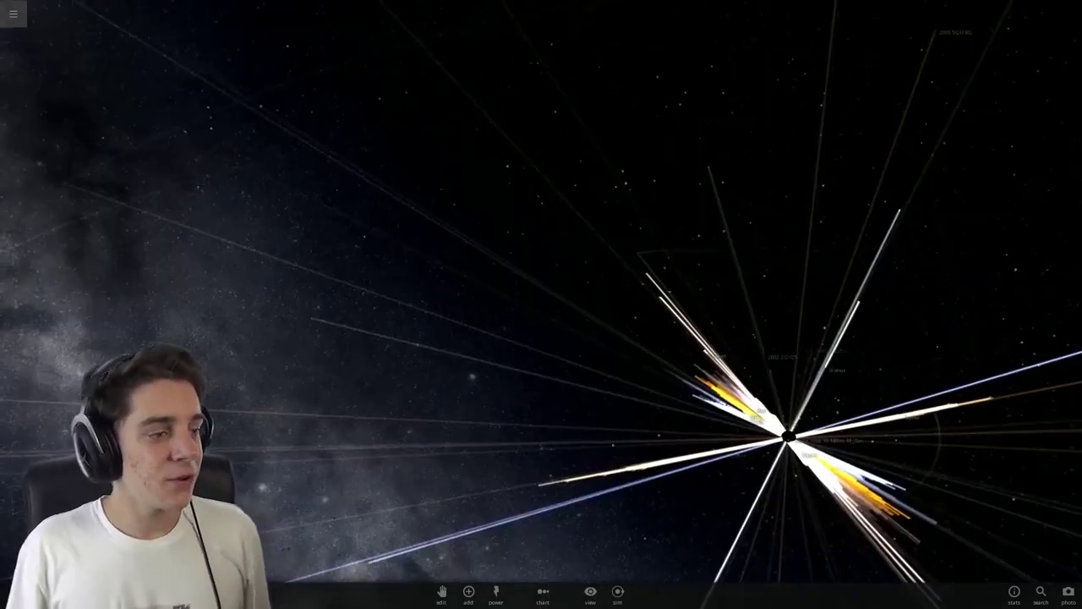
pyautogui.press('Escape')
# Start a new simulation and load Solar System from the saved simulations list
pyautogui.click(69, 107)
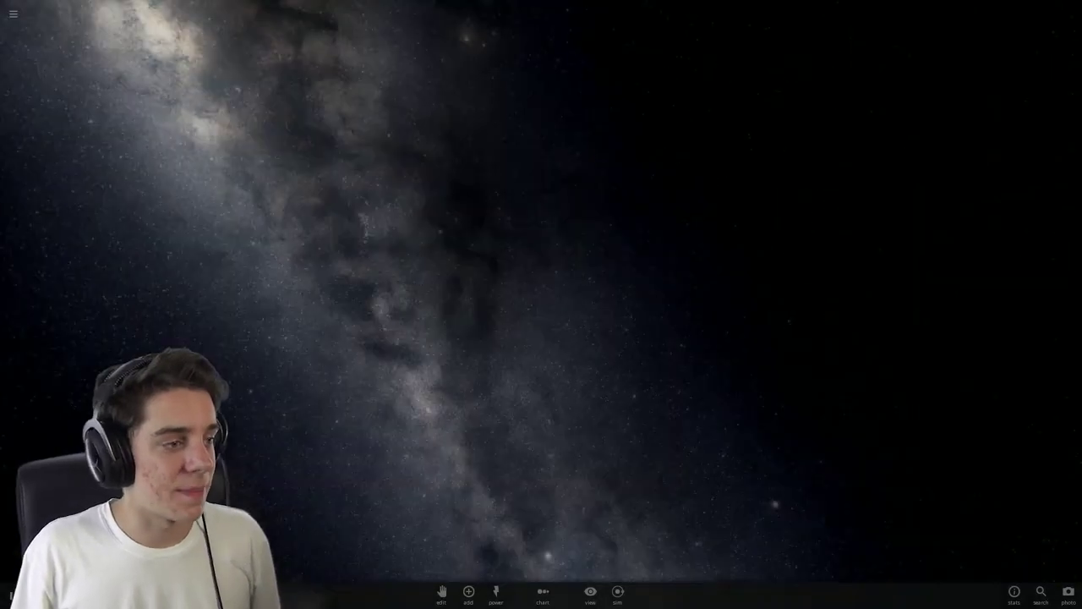
pyautogui.press('Escape')
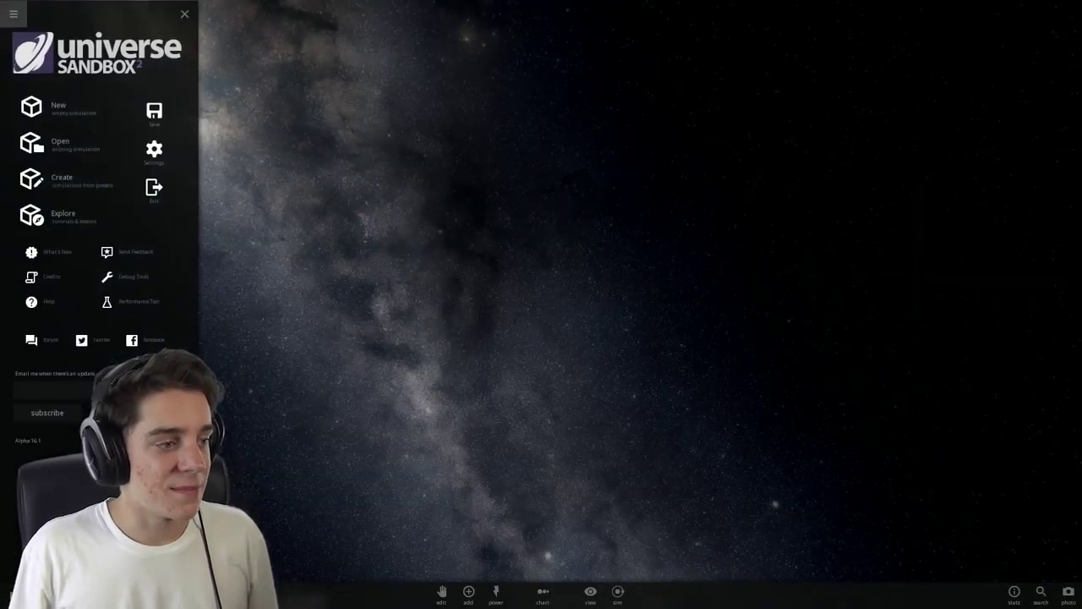
pyautogui.click(69, 140)
pyautogui.click(49, 114)
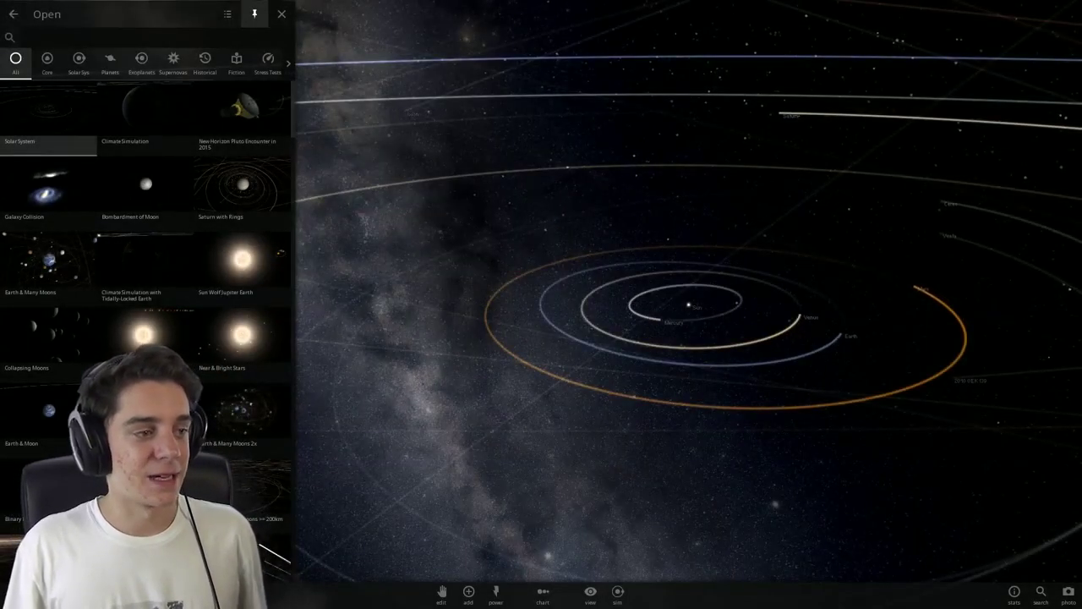
pyautogui.click(14, 14)
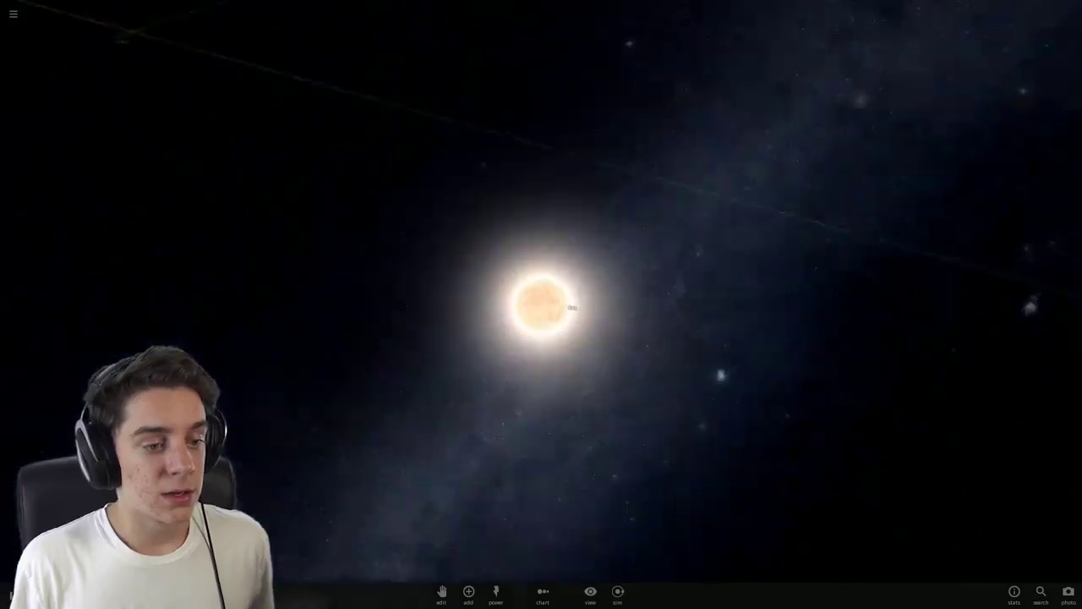
pyautogui.scroll(10, 571, 308)
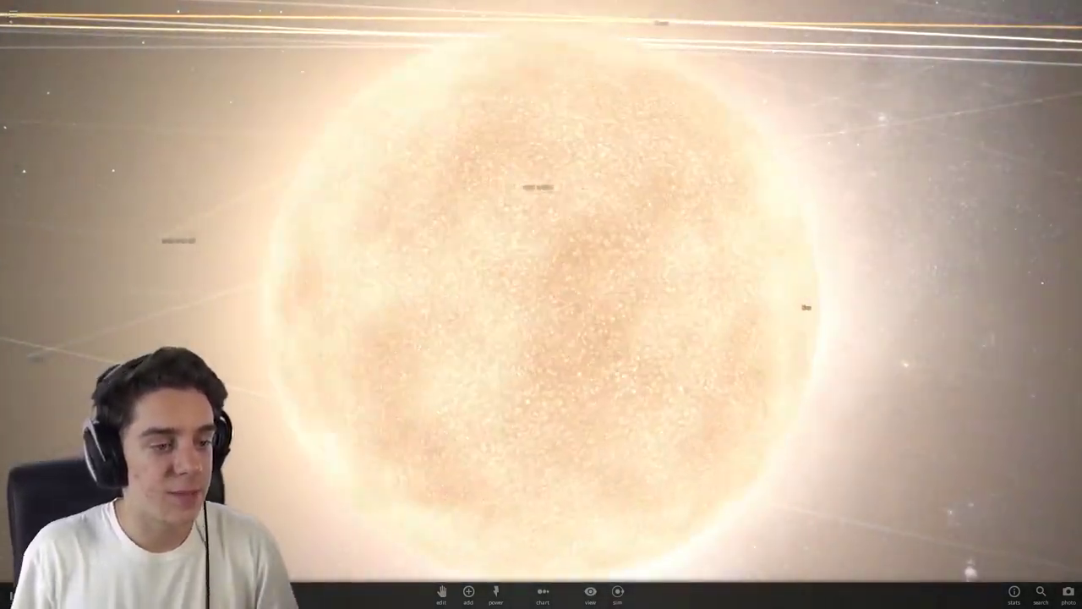
pyautogui.scroll(-5, 541, 305)
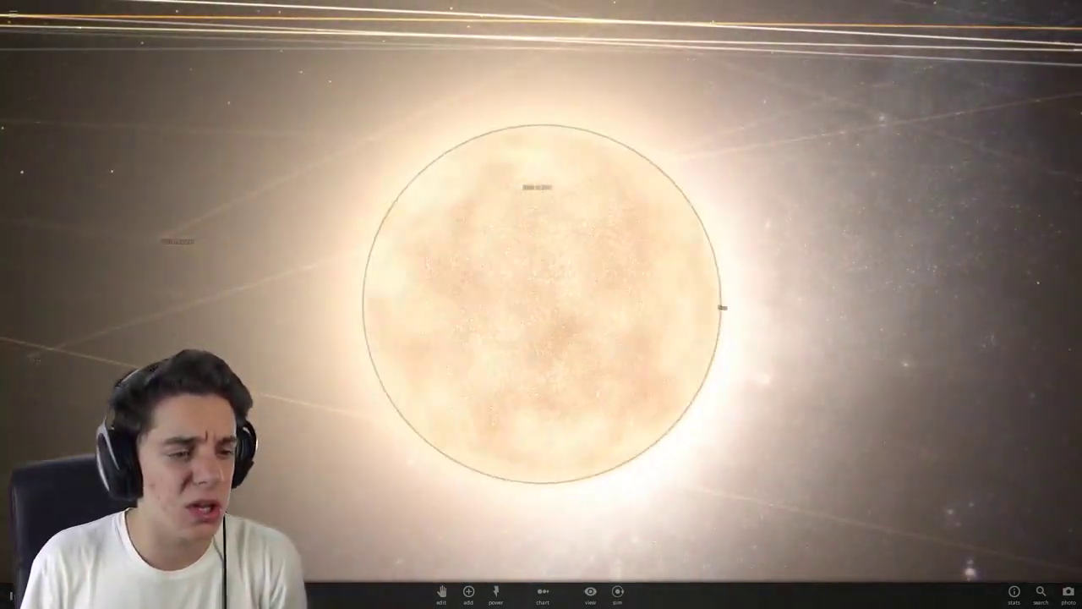
pyautogui.scroll(-3, 542, 305)
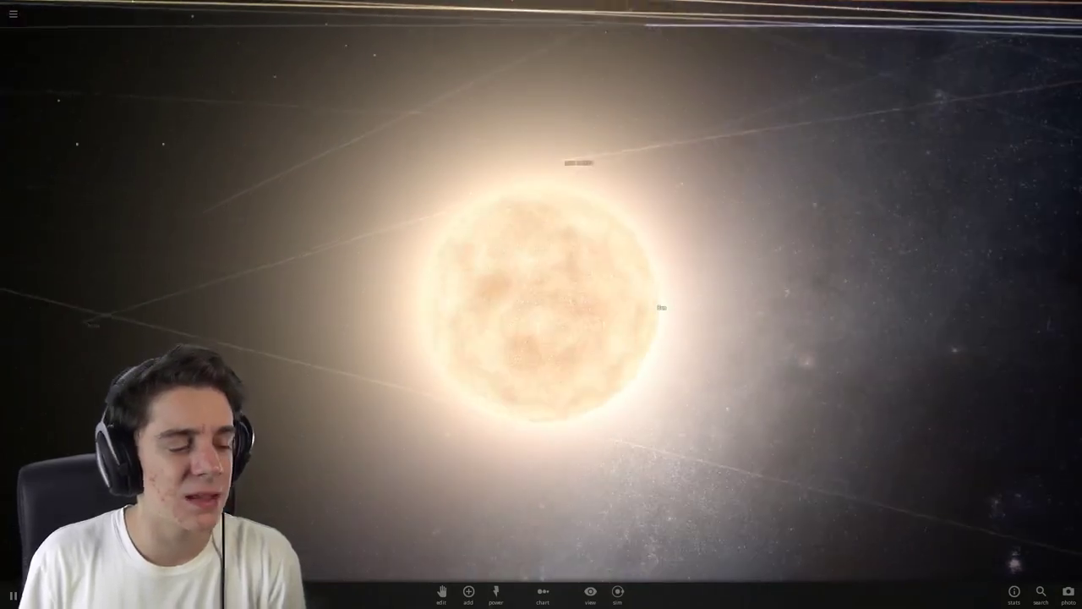
pyautogui.scroll(-5, 541, 304)
pyautogui.scroll(-5, 541, 304)
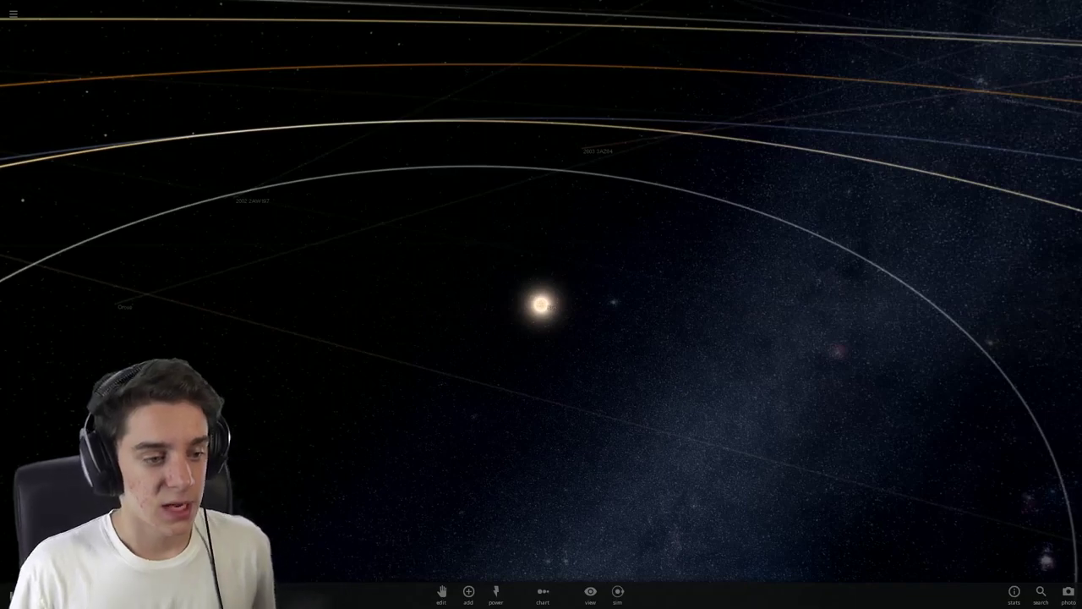
pyautogui.scroll(10, 541, 304)
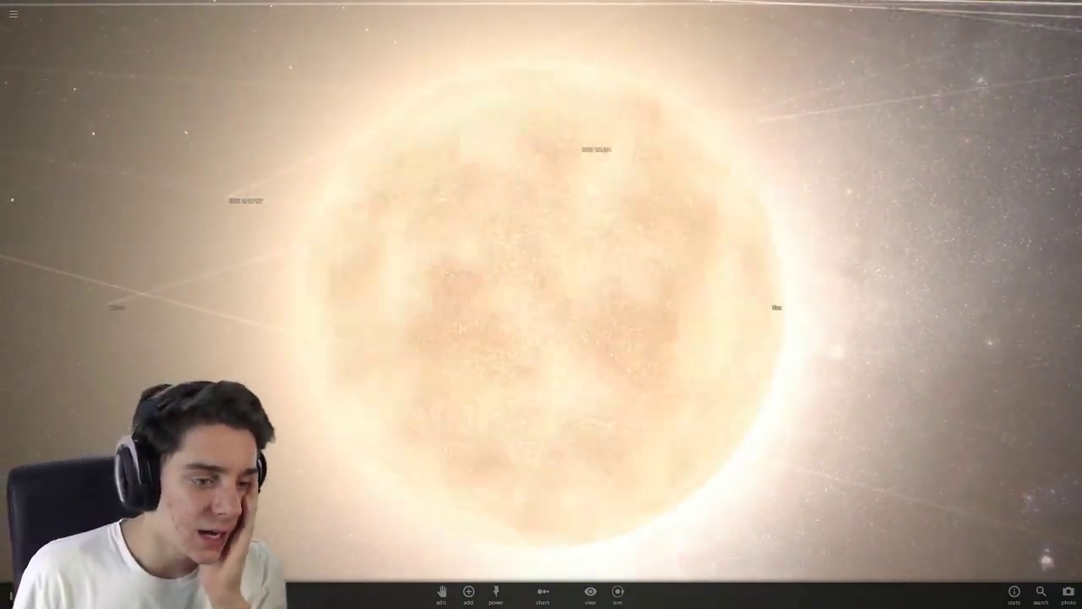
pyautogui.scroll(-5, 542, 304)
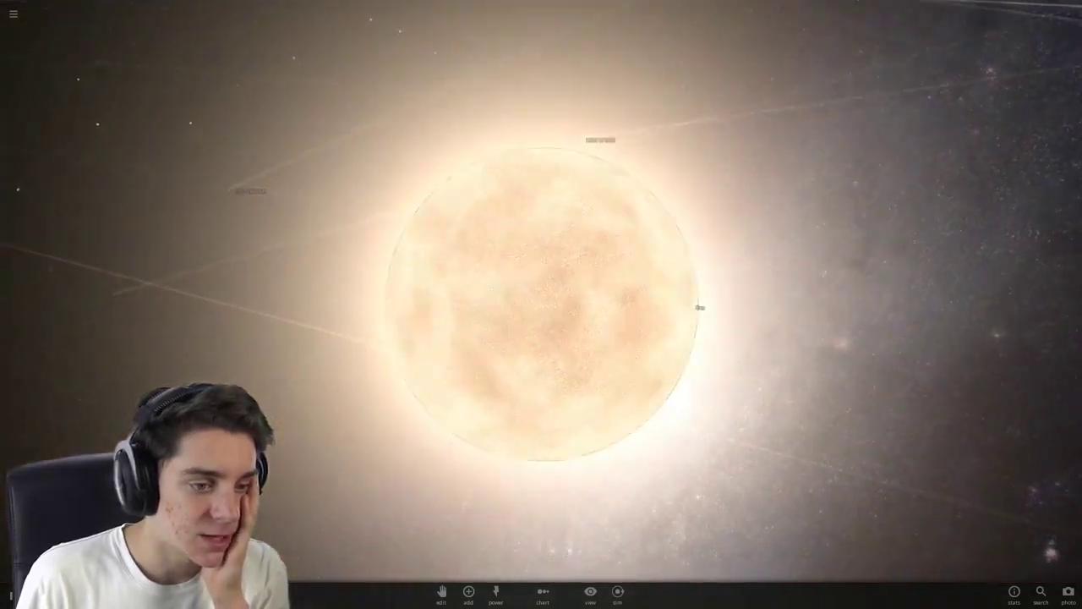
pyautogui.scroll(-5, 542, 305)
pyautogui.scroll(-5, 541, 304)
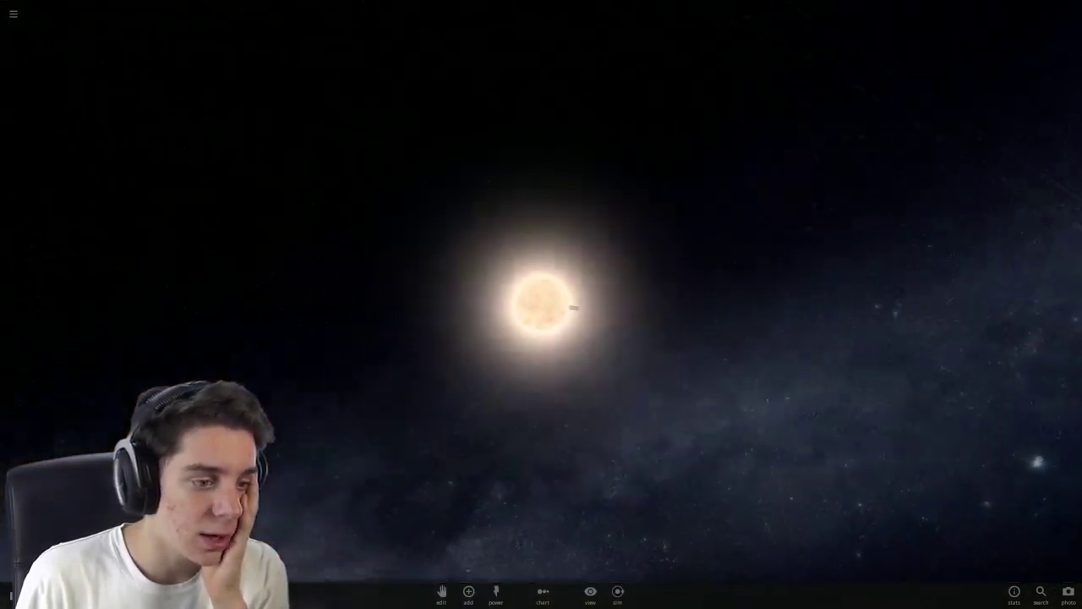
# Orbit the camera around the Sun
pyautogui.moveTo(422, 254); pyautogui.dragTo(676, 338)
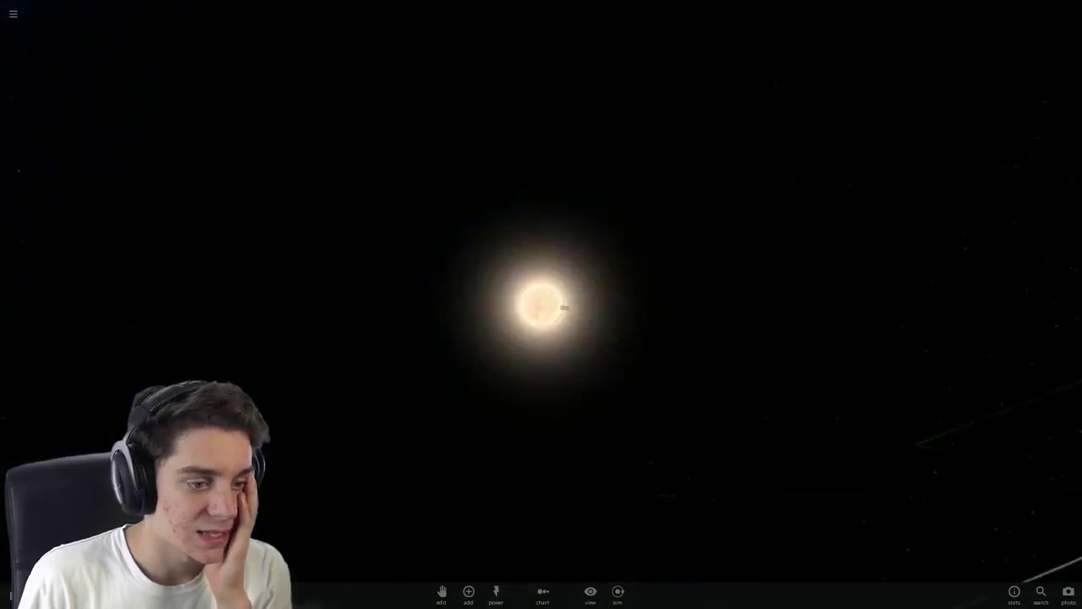
pyautogui.moveTo(541, 211); pyautogui.dragTo(541, 423)
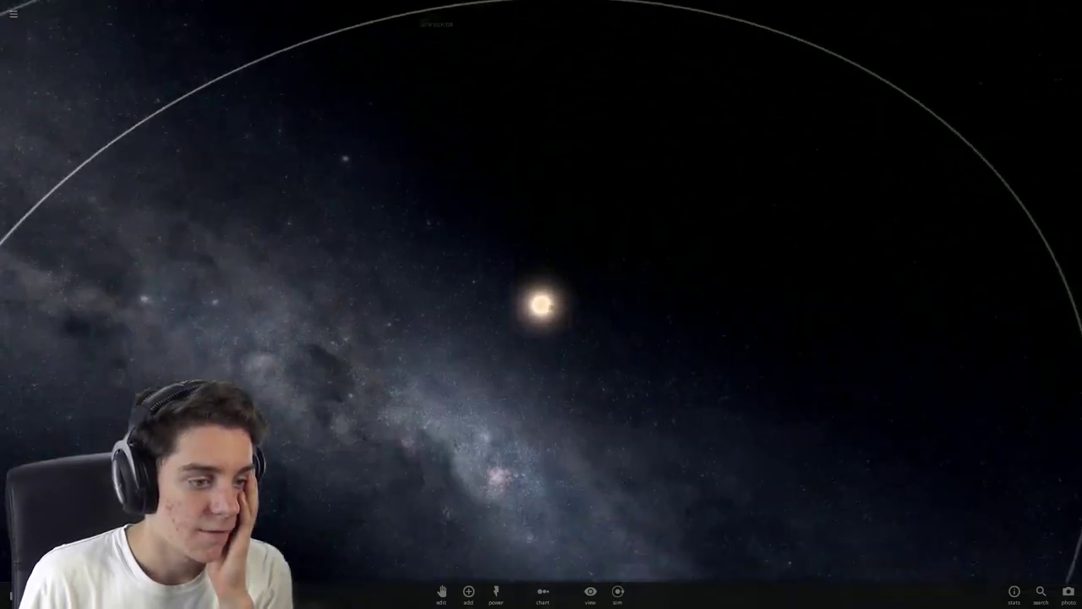
pyautogui.moveTo(541, 211); pyautogui.dragTo(541, 423)
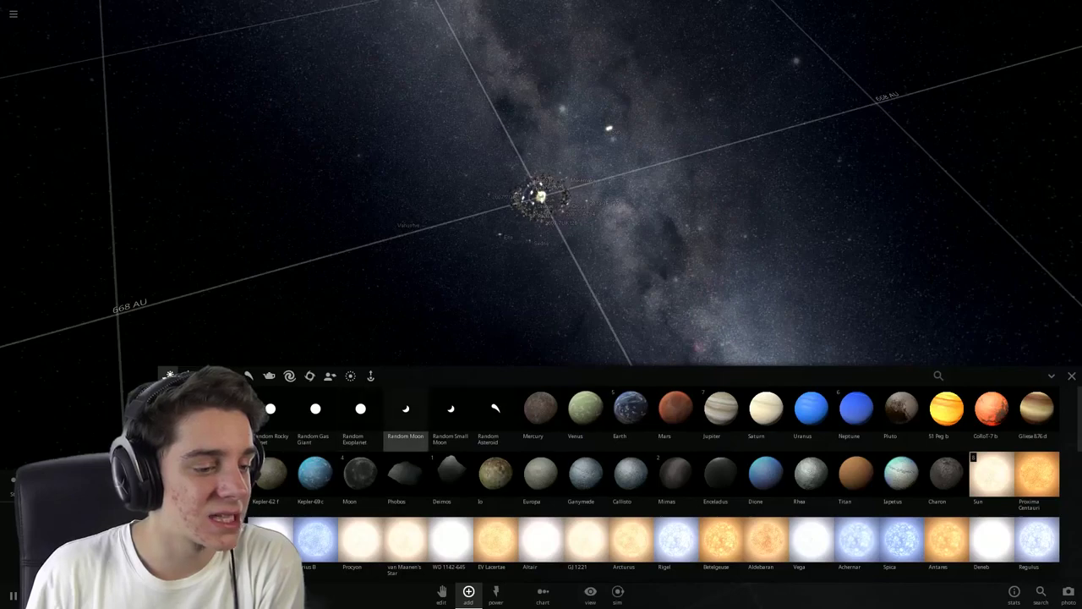
pyautogui.scroll(-5, 507, 474)
pyautogui.scroll(-3, 507, 474)
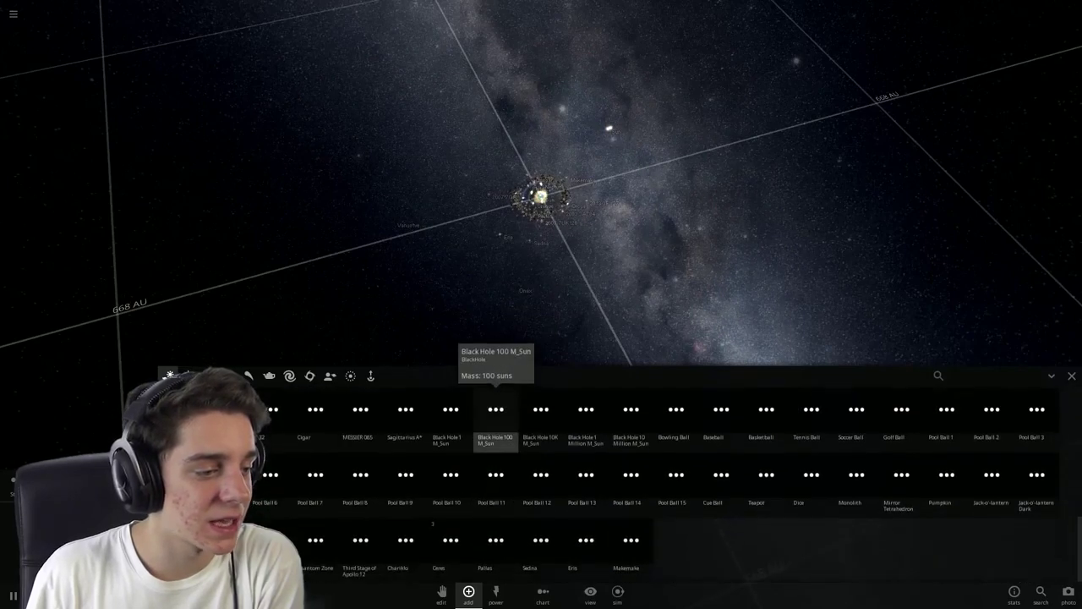
pyautogui.scroll(4, 507, 473)
pyautogui.scroll(4, 507, 473)
# Browse the planet, star, moon and miscellaneous catalogue categories, ending on Black Holes
pyautogui.click(208, 375)
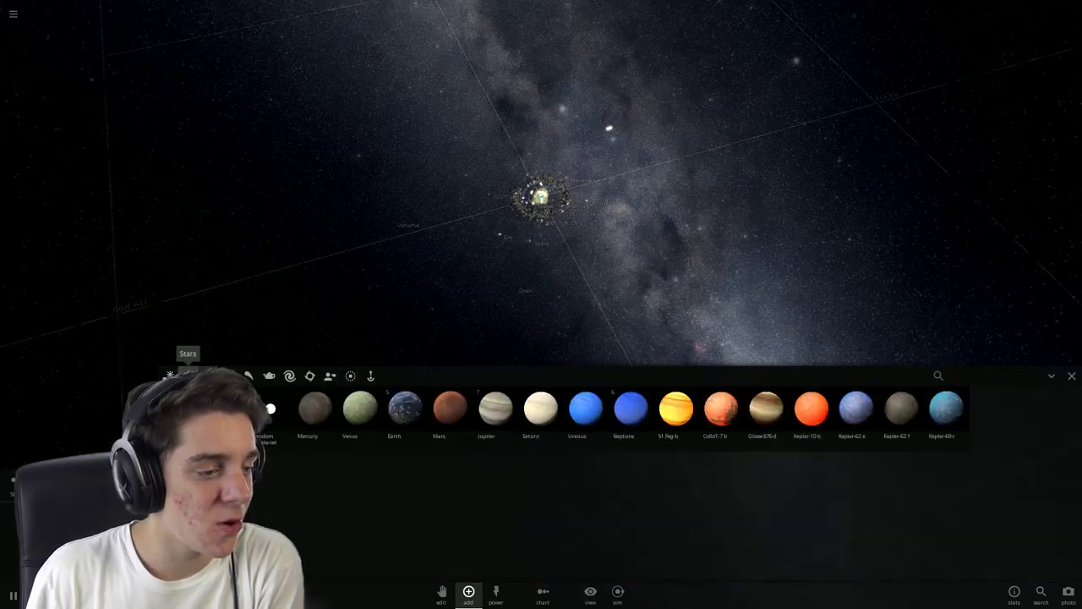
pyautogui.click(187, 375)
pyautogui.click(228, 376)
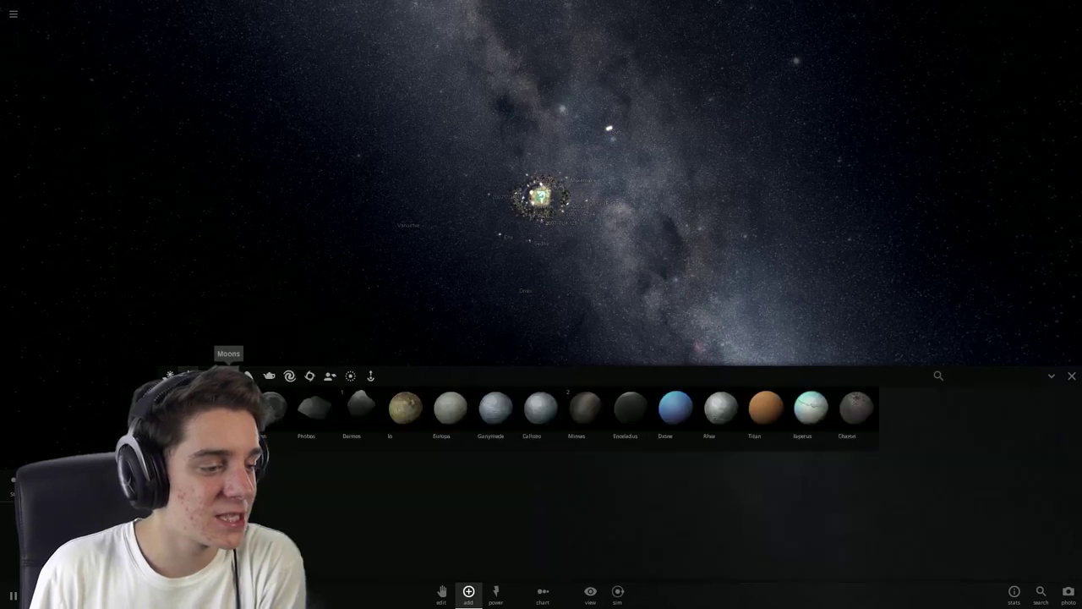
pyautogui.click(269, 376)
pyautogui.click(310, 375)
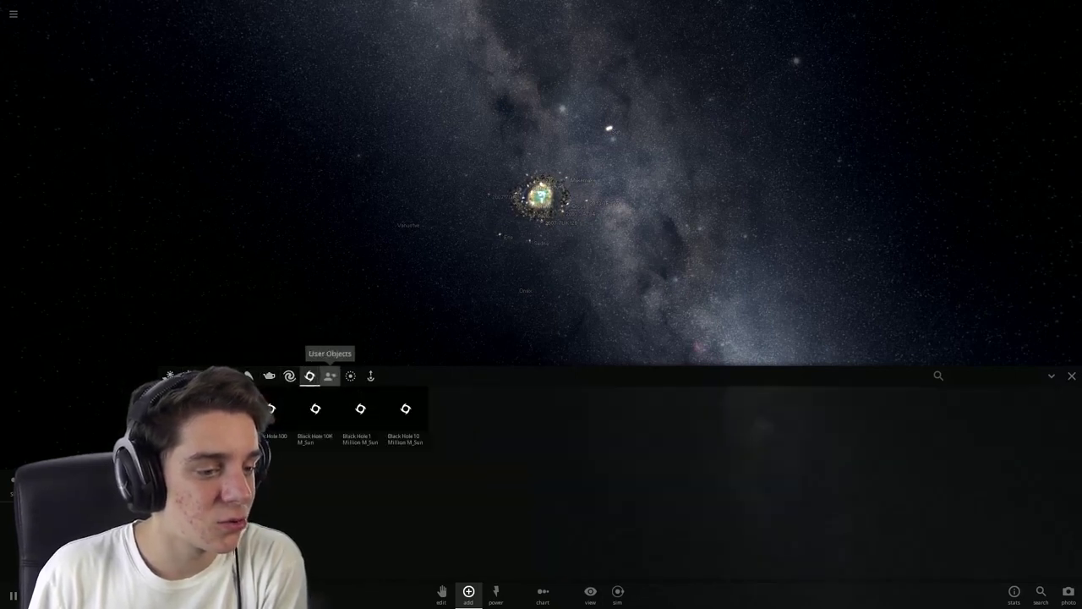
# Place a one-million-solar-mass black hole beside the Solar System and turn the view toward it
pyautogui.click(360, 409)
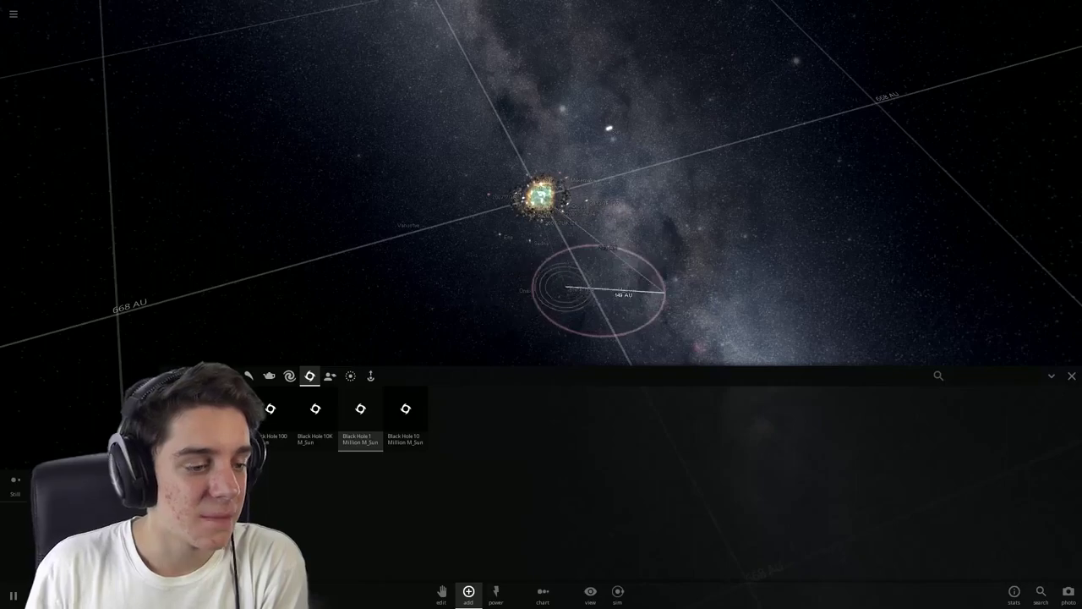
pyautogui.click(592, 292)
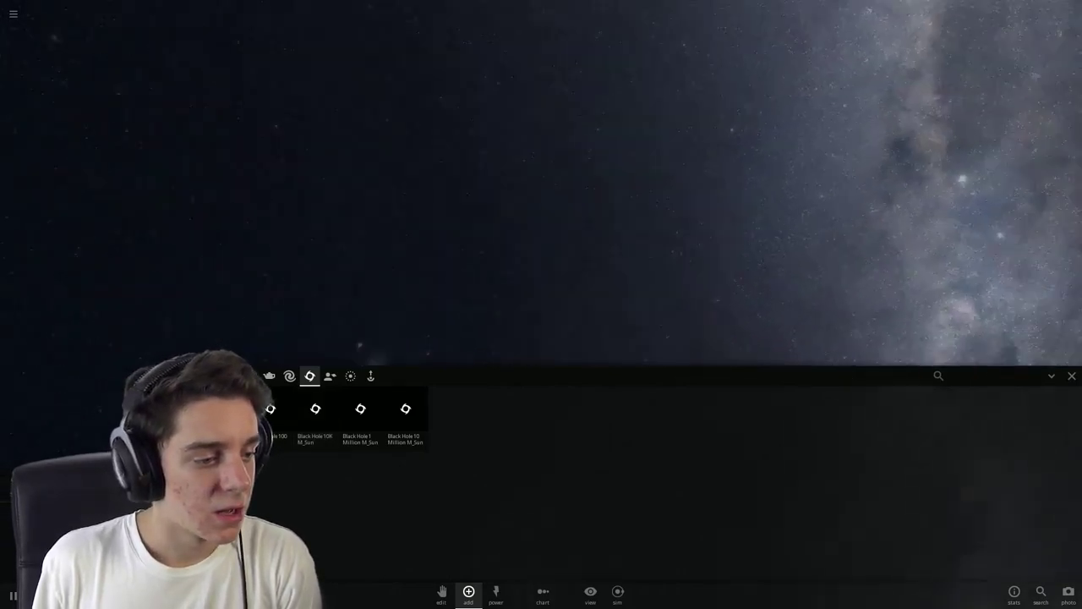
pyautogui.moveTo(727, 194)
pyautogui.mouseDown()
pyautogui.moveTo(423, 211)
pyautogui.moveTo(643, 220)
pyautogui.moveTo(541, 211)
pyautogui.moveTo(541, 199)
pyautogui.mouseUp()
# Select the ten-million-solar-mass black hole, then bring up the Planets and Stars lists
pyautogui.click(405, 418)
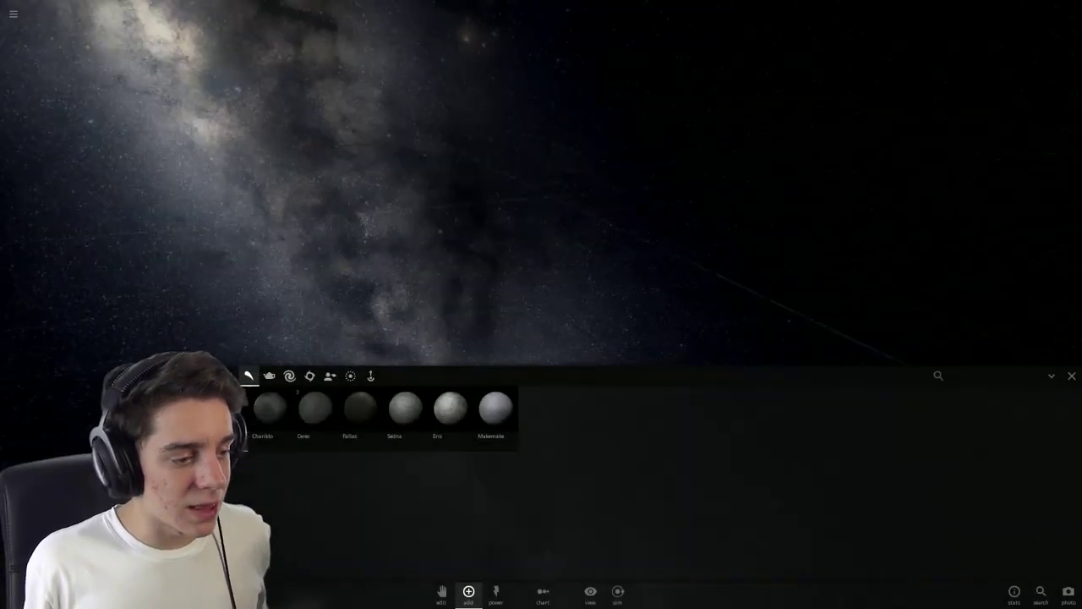
pyautogui.click(249, 375)
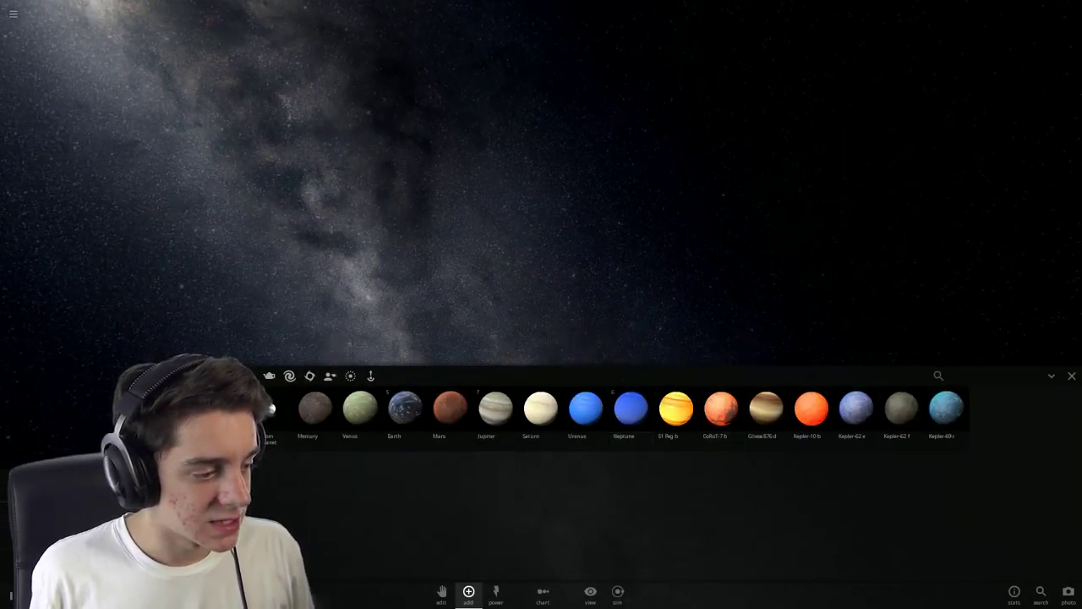
pyautogui.click(350, 376)
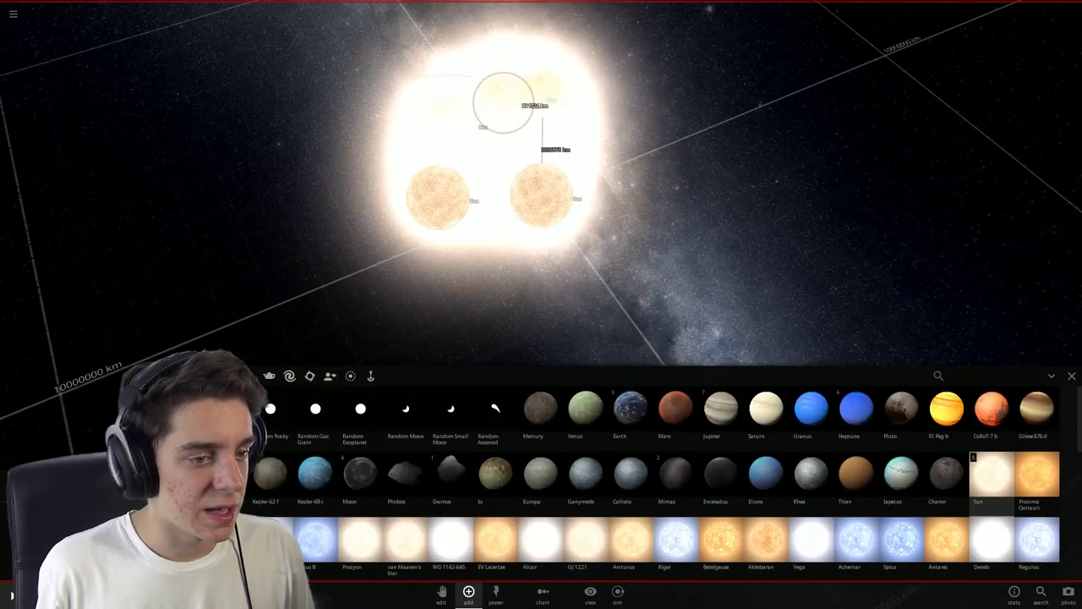
# Place about twenty-one Suns to form a dense cluster
pyautogui.click(663, 254)
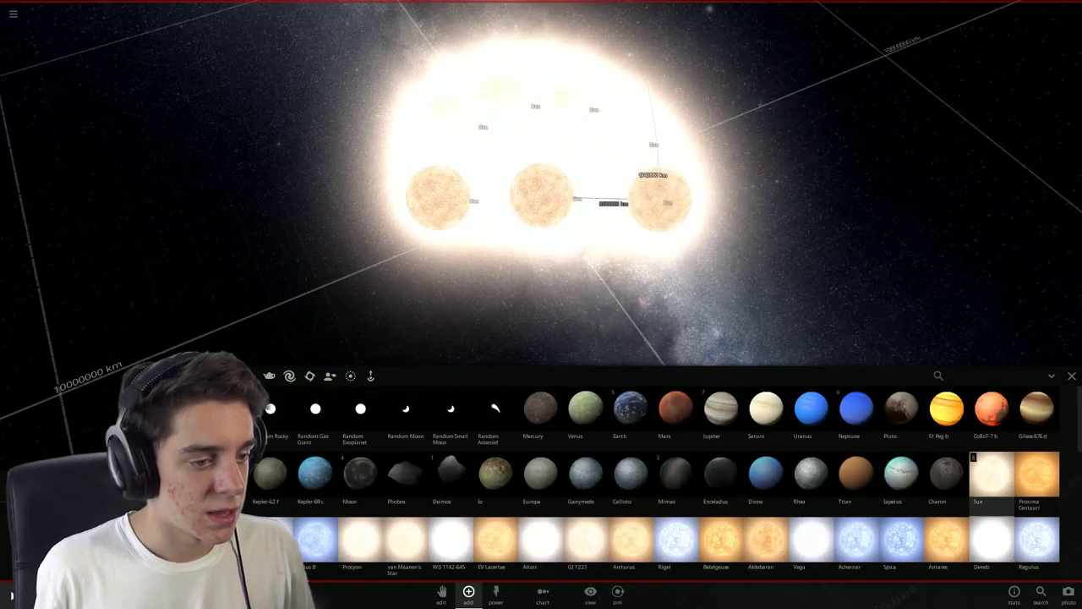
pyautogui.click(625, 317)
pyautogui.click(525, 330)
pyautogui.click(334, 287)
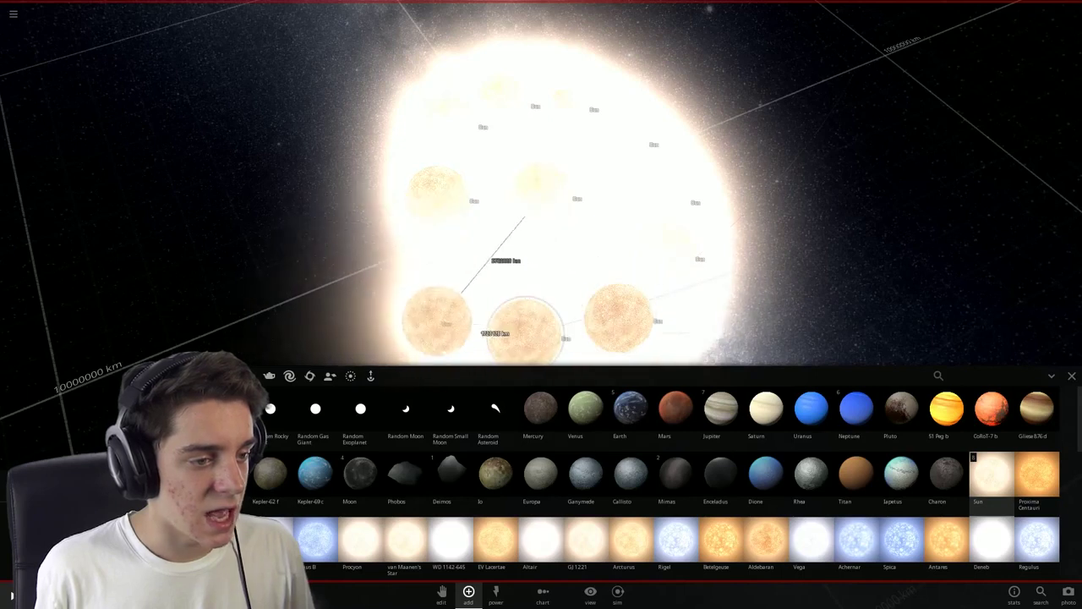
pyautogui.click(418, 319)
pyautogui.click(351, 156)
pyautogui.click(449, 110)
pyautogui.scroll(-5, 541, 212)
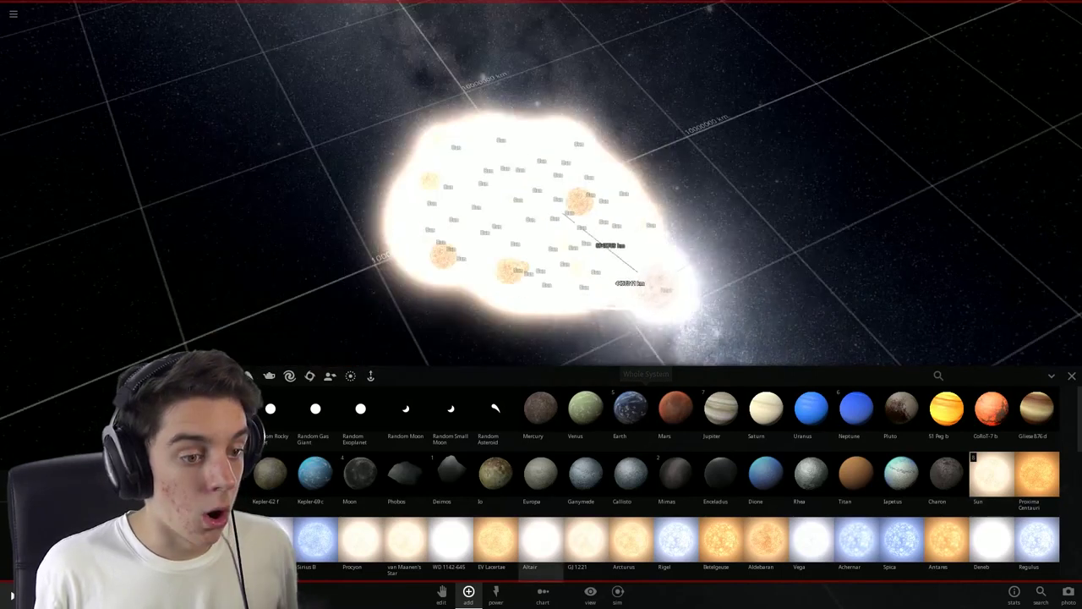
pyautogui.click(749, 318)
pyautogui.click(626, 254)
pyautogui.click(694, 237)
pyautogui.click(702, 203)
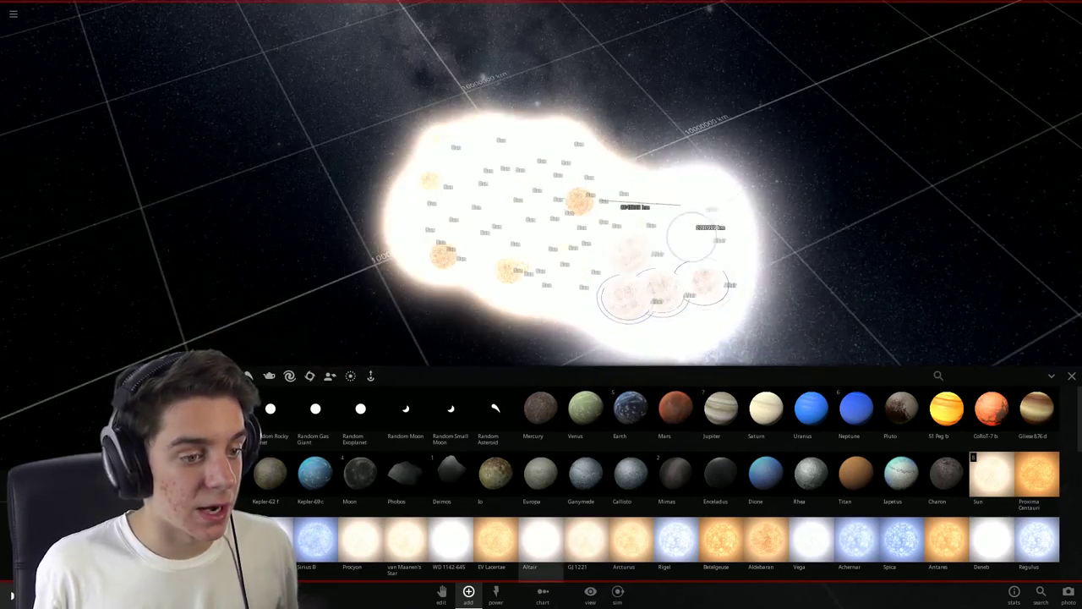
pyautogui.click(567, 136)
pyautogui.click(473, 76)
pyautogui.click(364, 211)
pyautogui.click(482, 245)
pyautogui.click(575, 262)
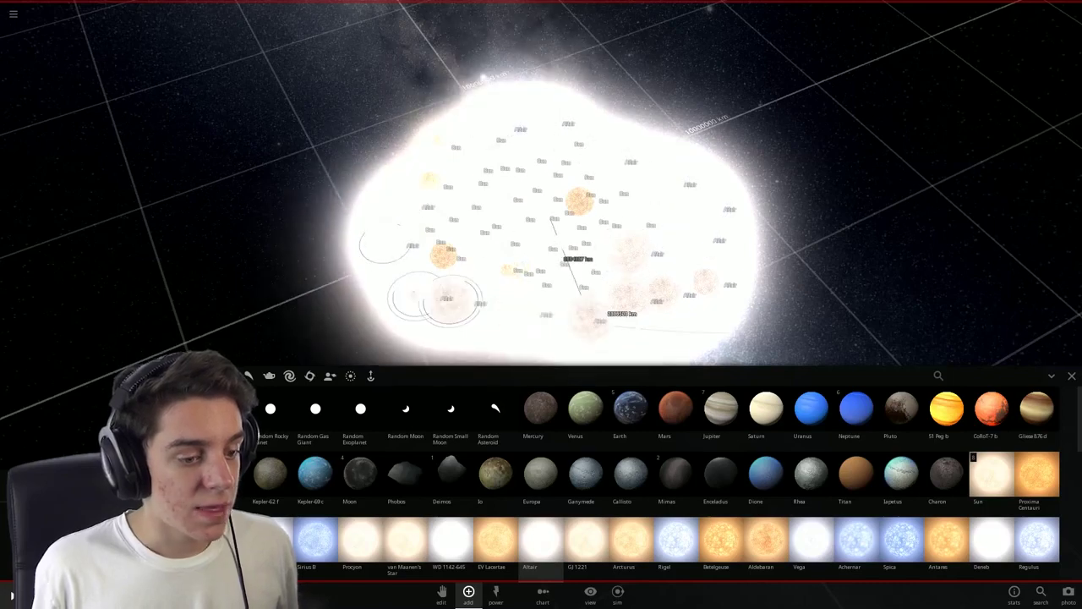
pyautogui.click(697, 232)
pyautogui.click(524, 76)
pyautogui.click(397, 84)
pyautogui.click(549, 51)
pyautogui.click(643, 76)
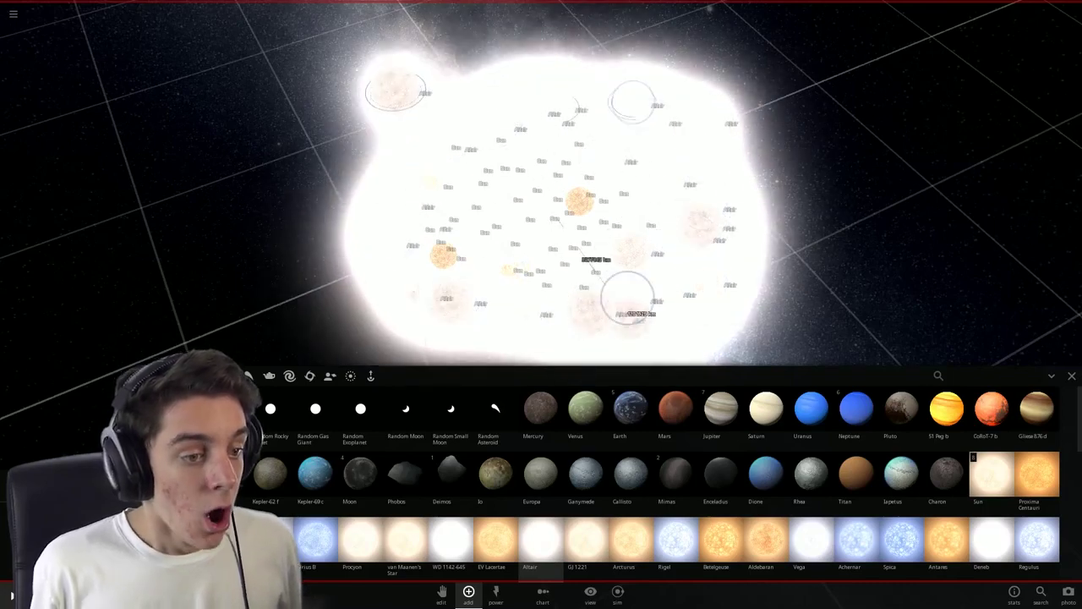
# Add four giant blue Rigel stars around the Sun cluster
pyautogui.click(676, 542)
pyautogui.scroll(-5, 626, 213)
pyautogui.click(668, 245)
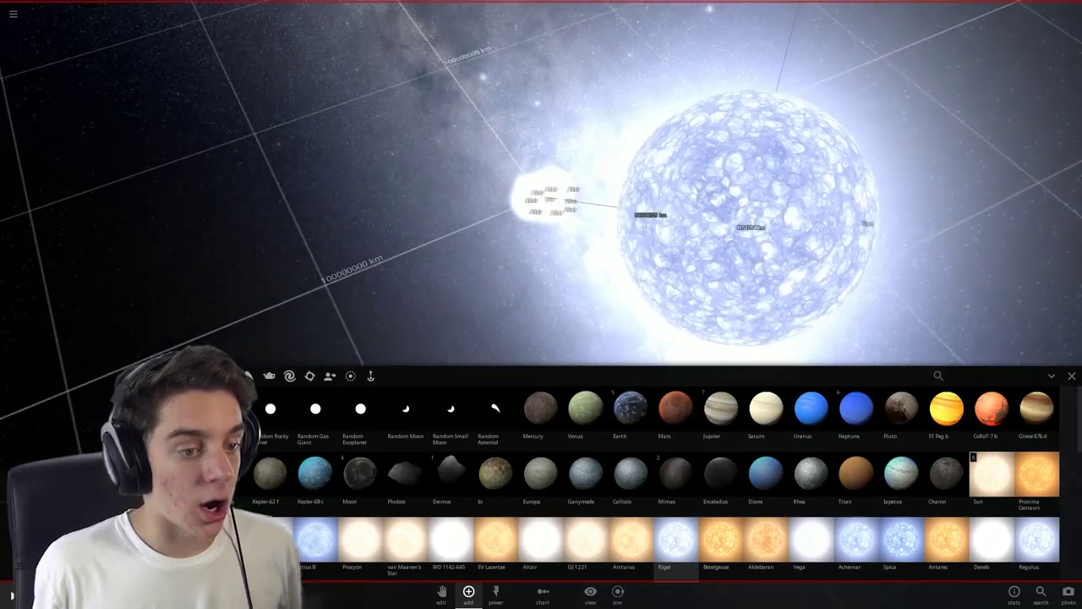
pyautogui.click(668, 213)
pyautogui.click(541, 203)
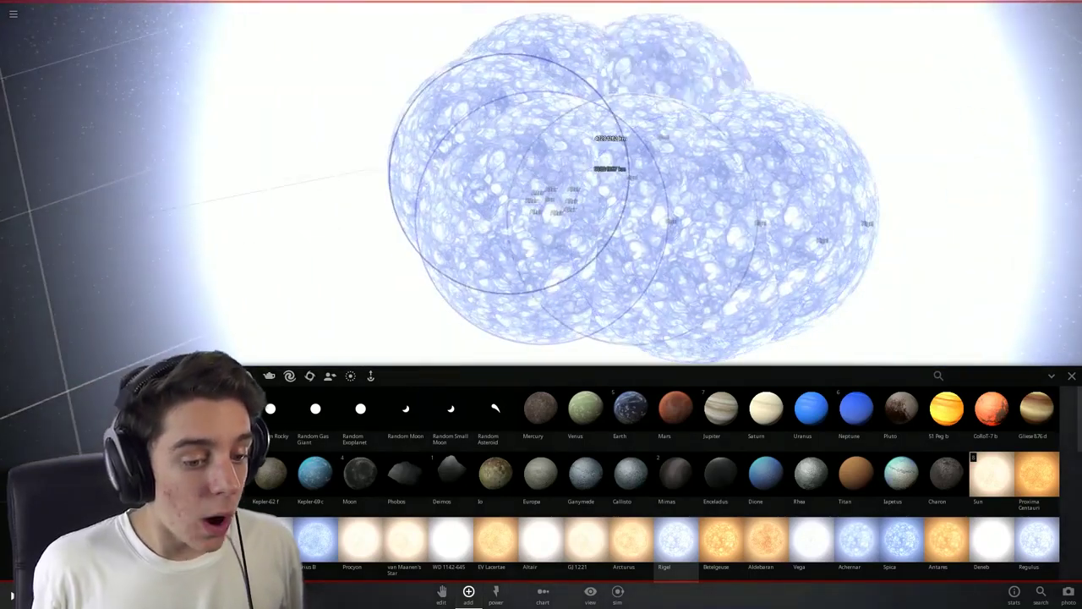
pyautogui.click(592, 187)
pyautogui.scroll(-8, 625, 212)
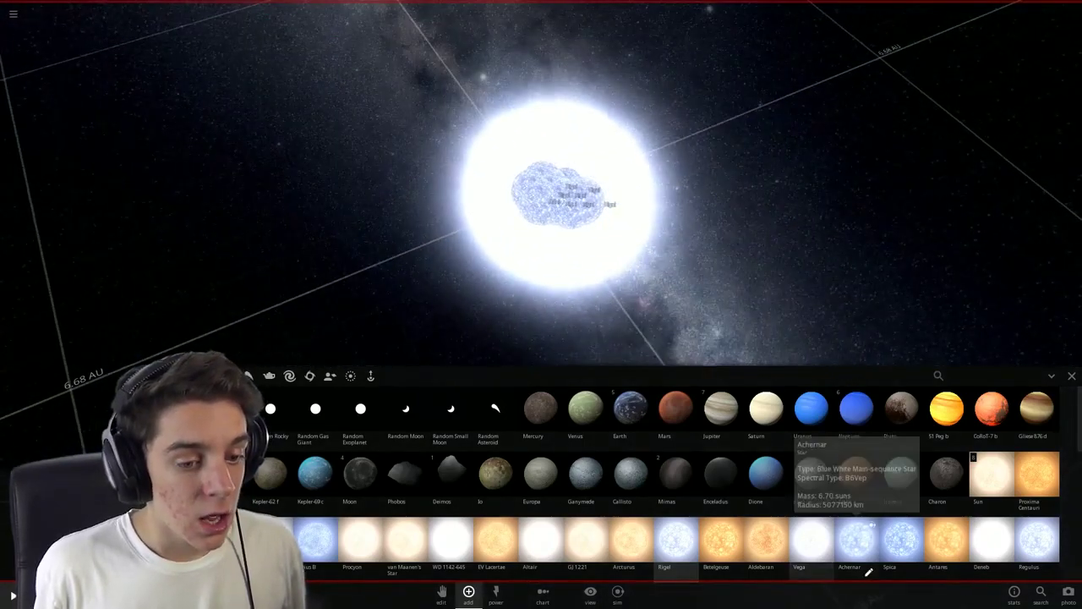
# Scatter seven Deneb stars around the cluster, add VY Canis Majoris, and start the simulation
pyautogui.click(981, 541)
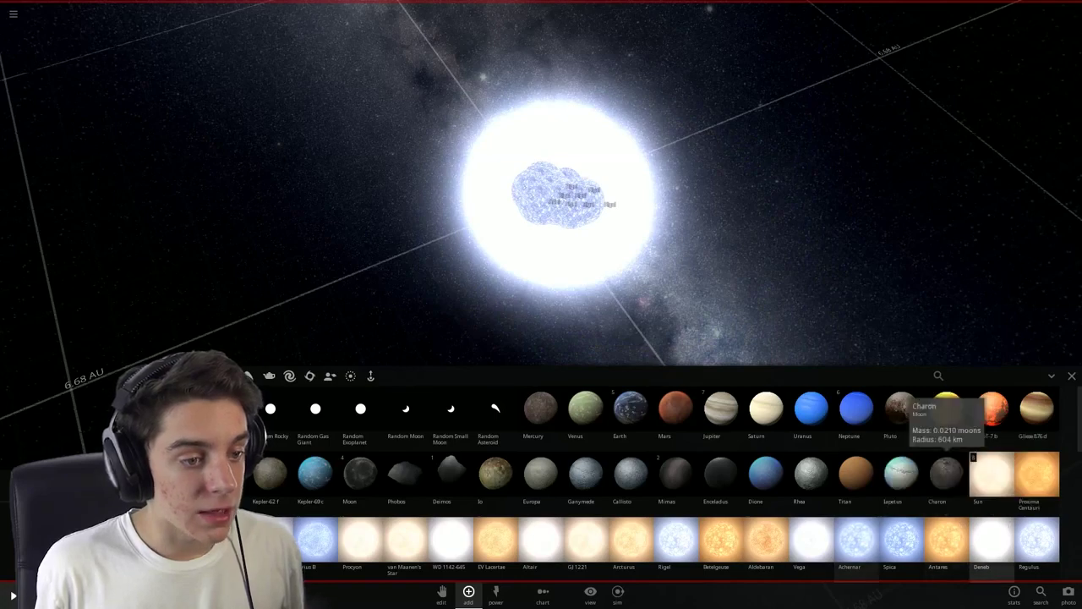
pyautogui.click(795, 246)
pyautogui.click(727, 211)
pyautogui.click(609, 262)
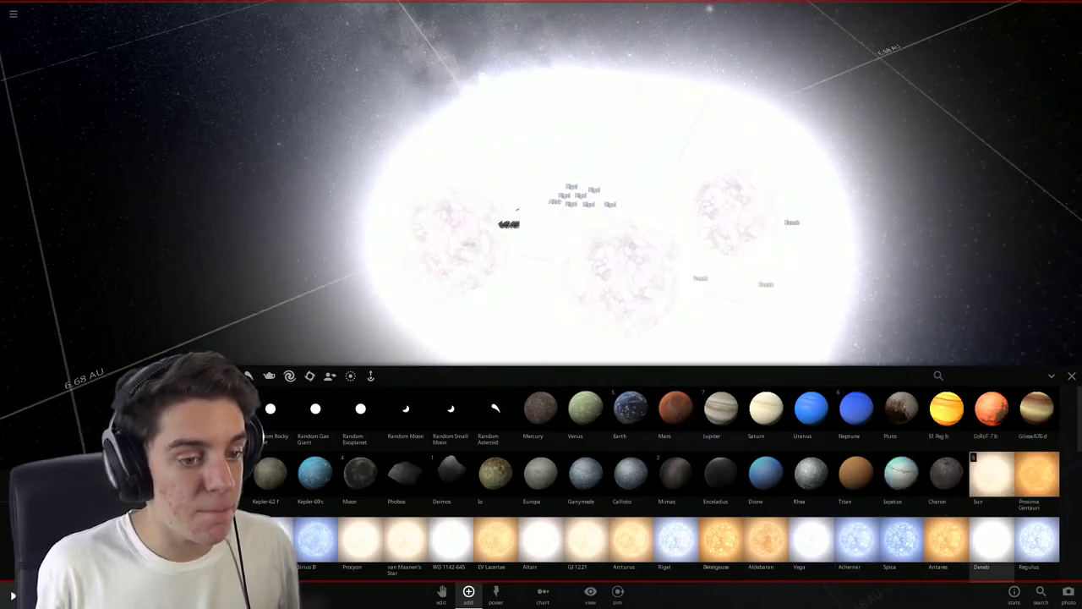
pyautogui.click(457, 237)
pyautogui.click(575, 127)
pyautogui.click(592, 161)
pyautogui.click(693, 195)
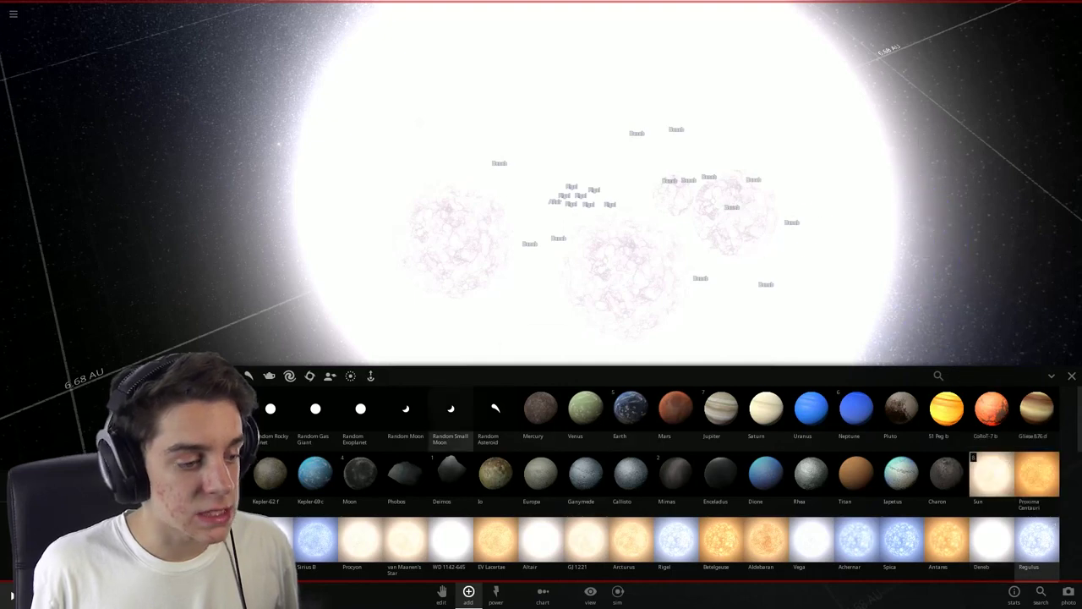
pyautogui.scroll(-1, 474, 413)
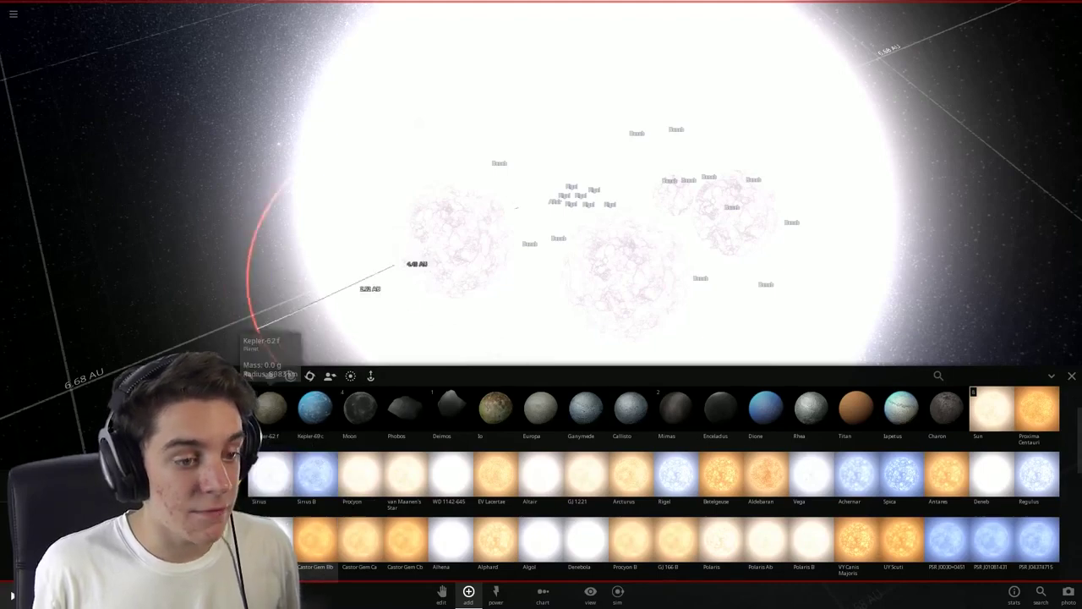
pyautogui.click(856, 541)
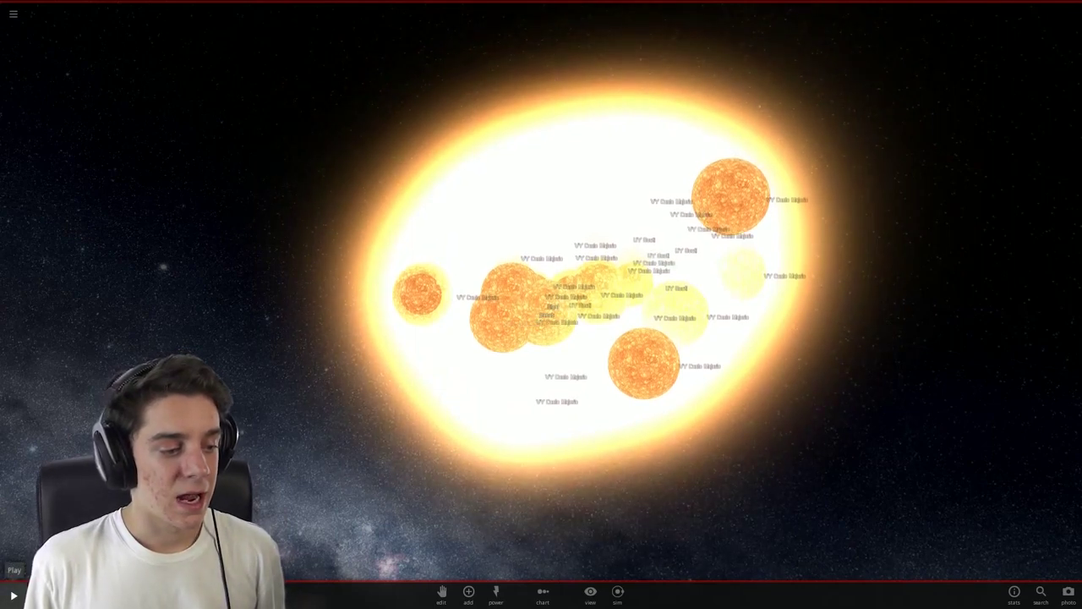
pyautogui.click(14, 595)
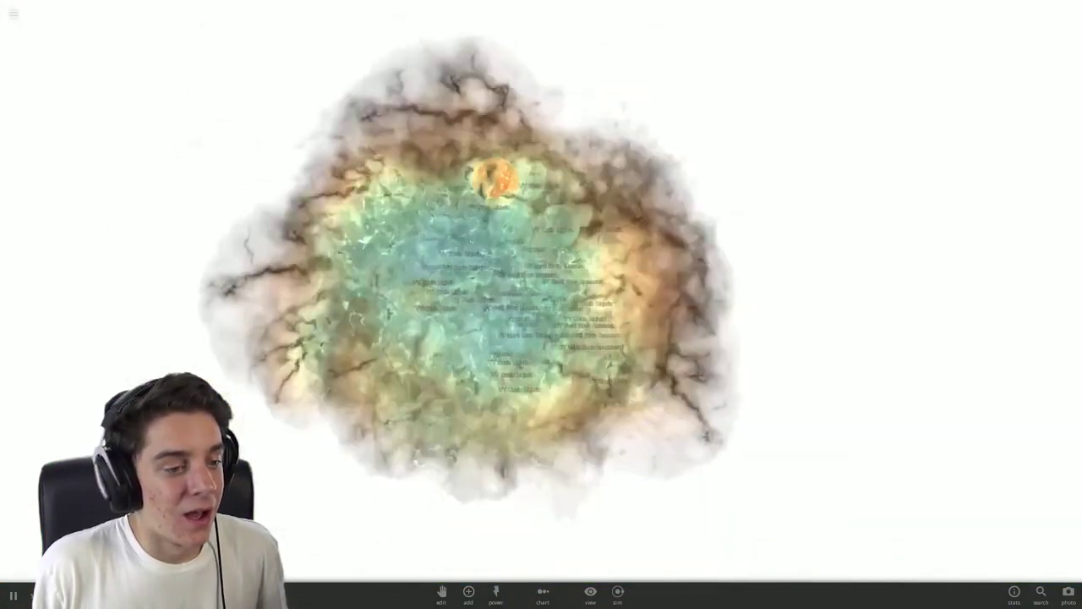
pyautogui.scroll(-8, 542, 305)
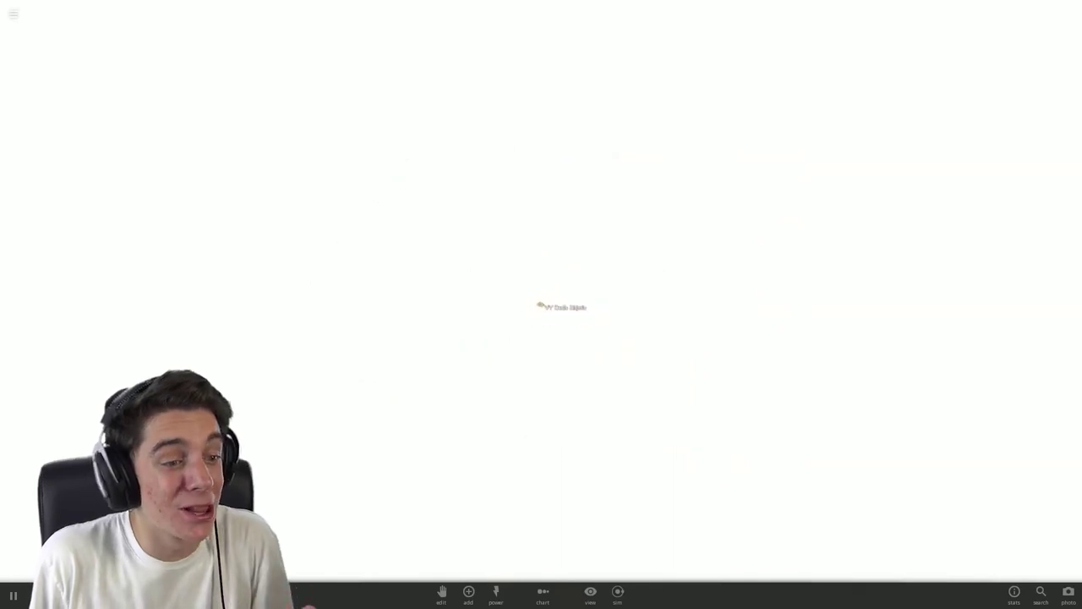
pyautogui.scroll(-10, 541, 304)
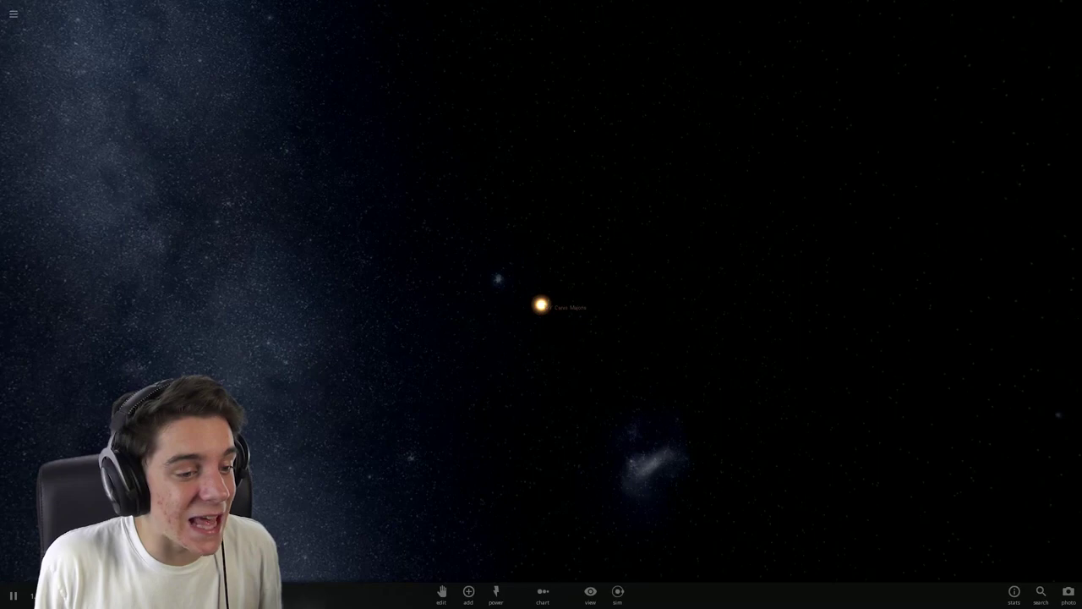
pyautogui.scroll(10, 542, 305)
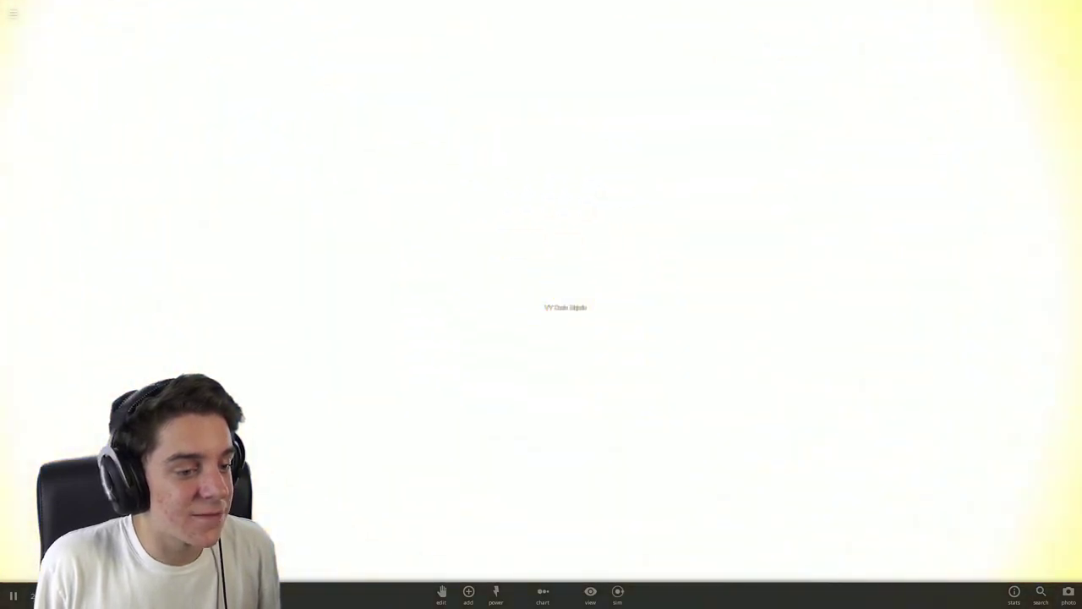
pyautogui.scroll(-5, 541, 304)
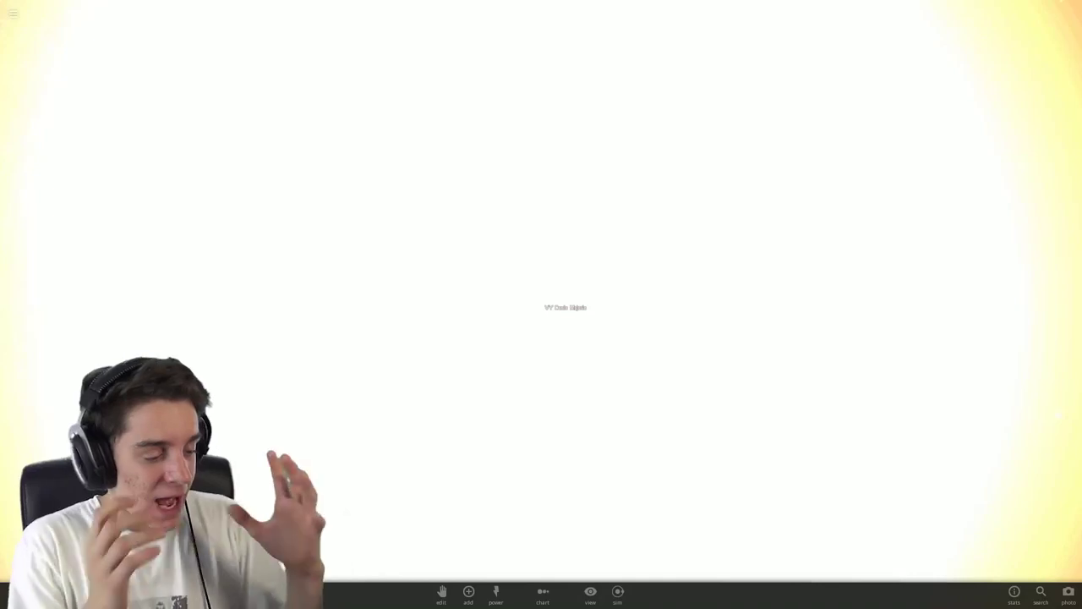
pyautogui.scroll(-5, 542, 305)
pyautogui.scroll(-3, 542, 305)
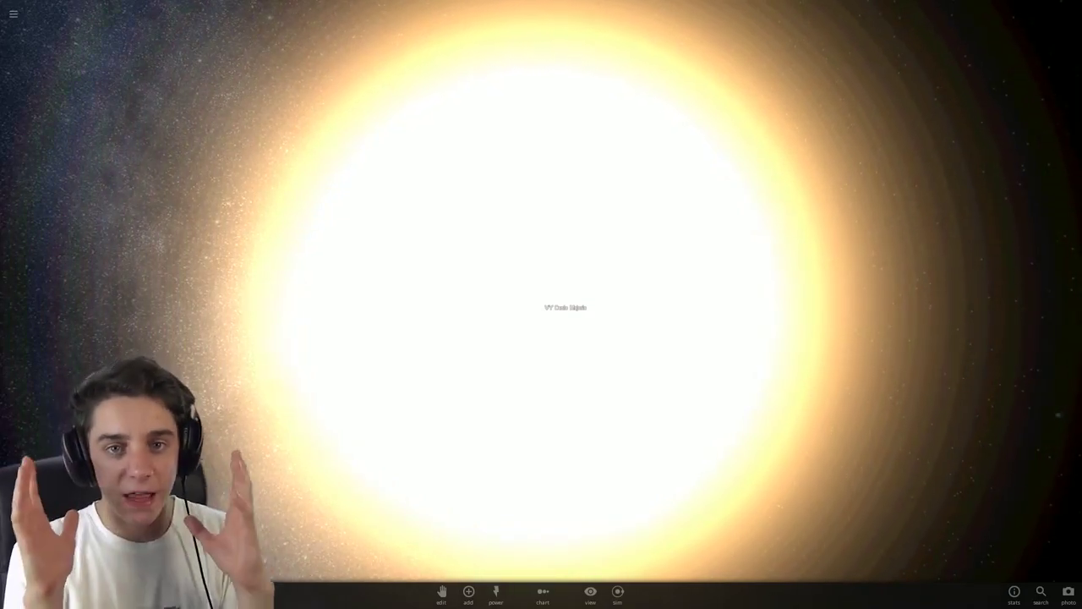
# Open the main menu from the top-left icon
pyautogui.click(13, 14)
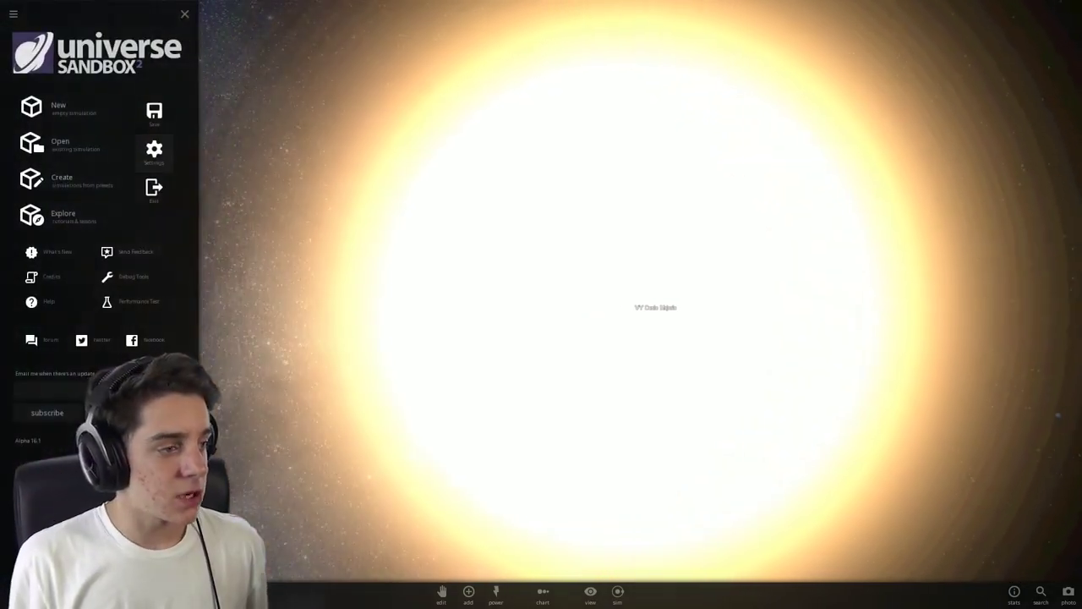
# Open Settings from the main menu
pyautogui.click(155, 153)
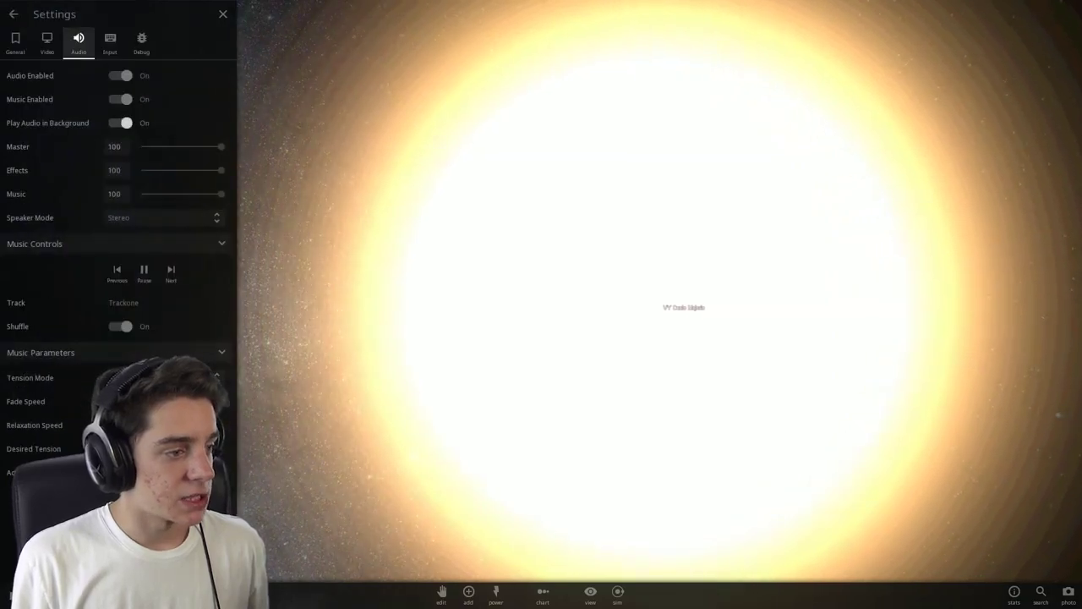